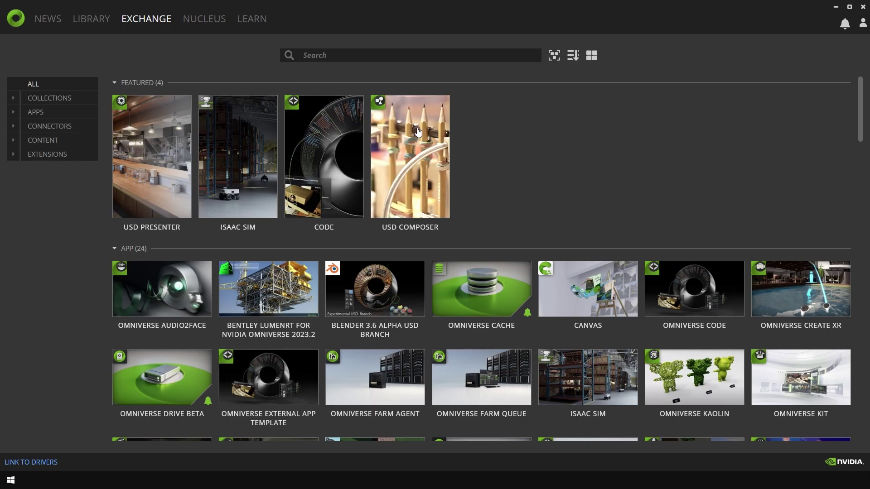
Step: Launch USD Composer version 2023.1.1 from the Omniverse Launcher
click(408, 154)
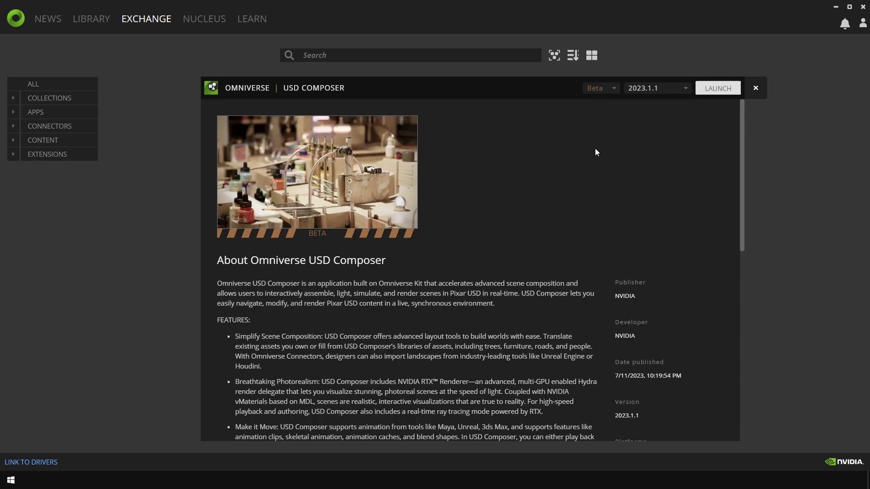
click(670, 91)
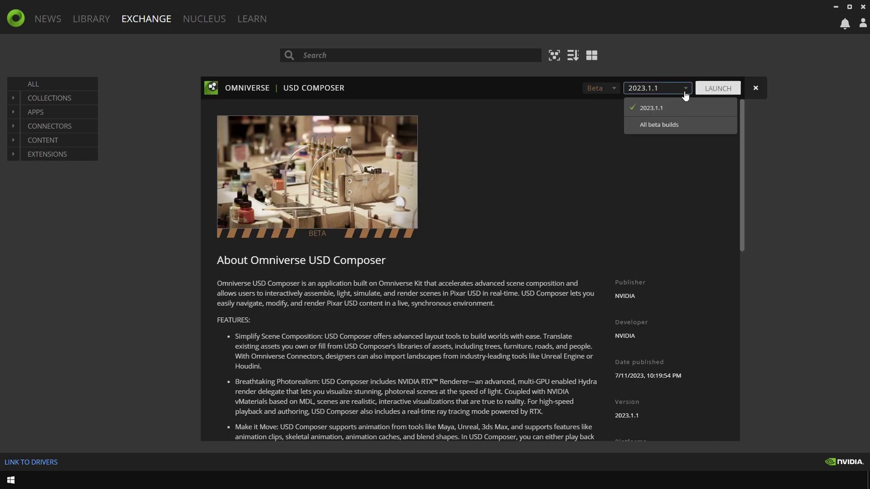
click(657, 107)
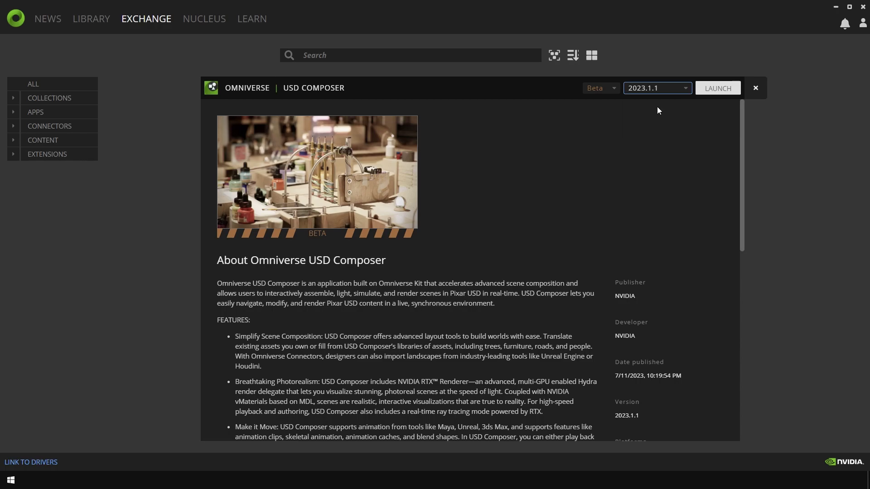
click(711, 89)
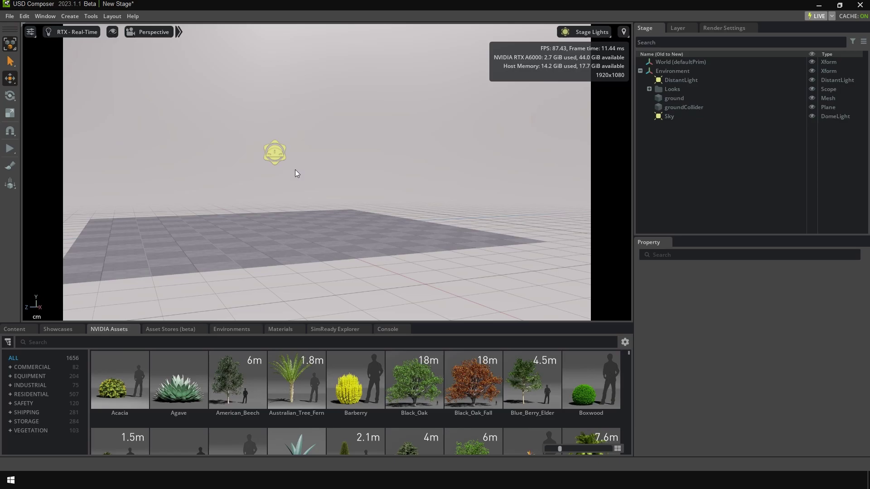
Step: Fly the camera forward and down until it sits just above the ground plane, looking level at the horizon
right_drag(294, 170, 308, 143)
scroll(281, 164, up, 3)
key(w)
key(e)
scroll(282, 165, down, 1)
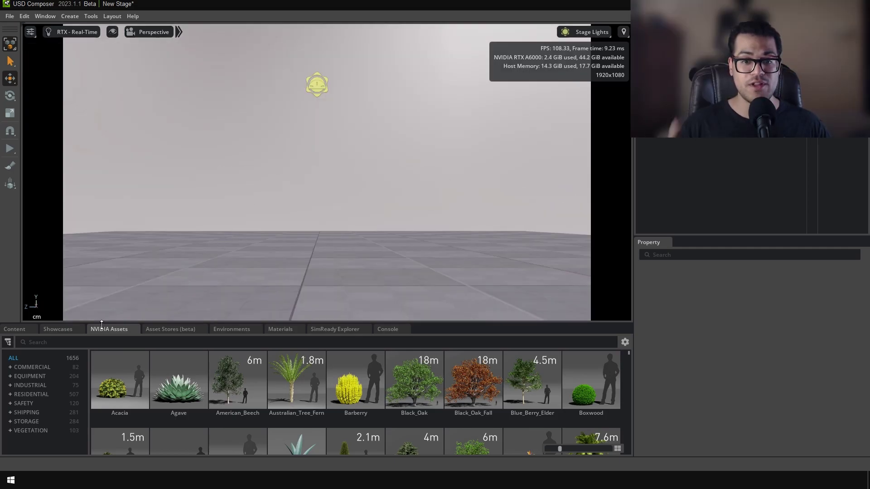
Step: Browse the Asset Stores (beta) library
click(166, 329)
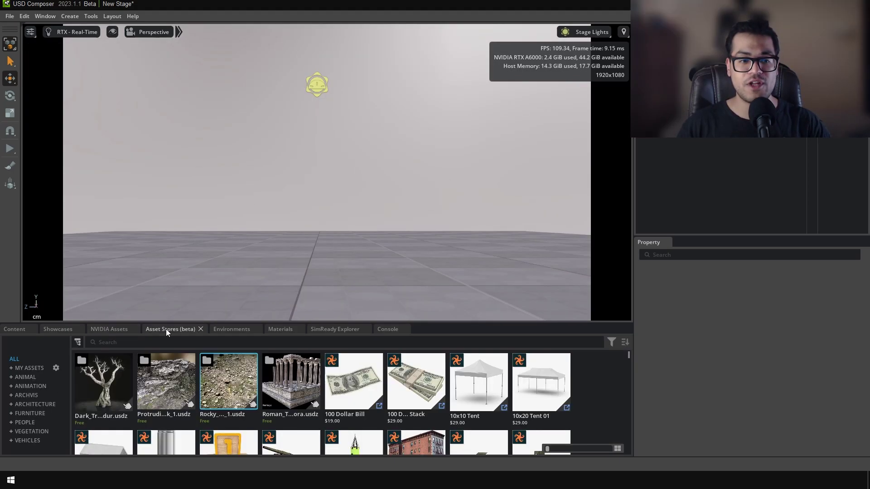
scroll(404, 380, down, 3)
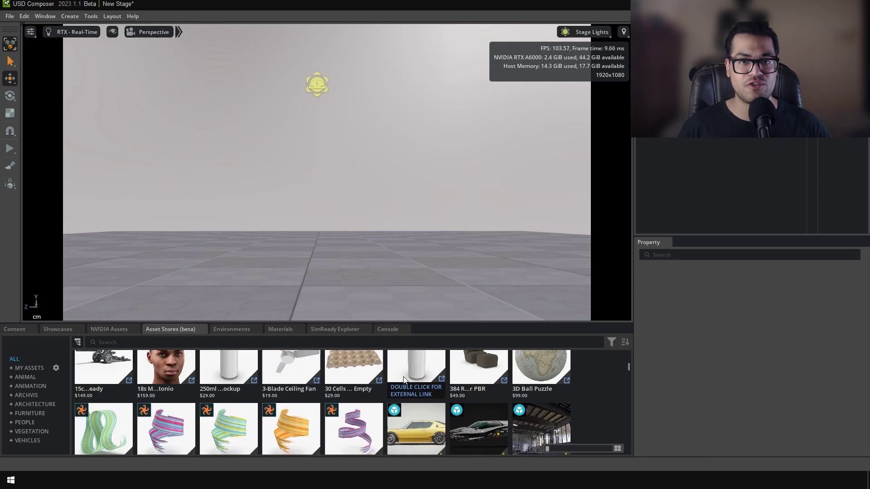
scroll(403, 378, down, 3)
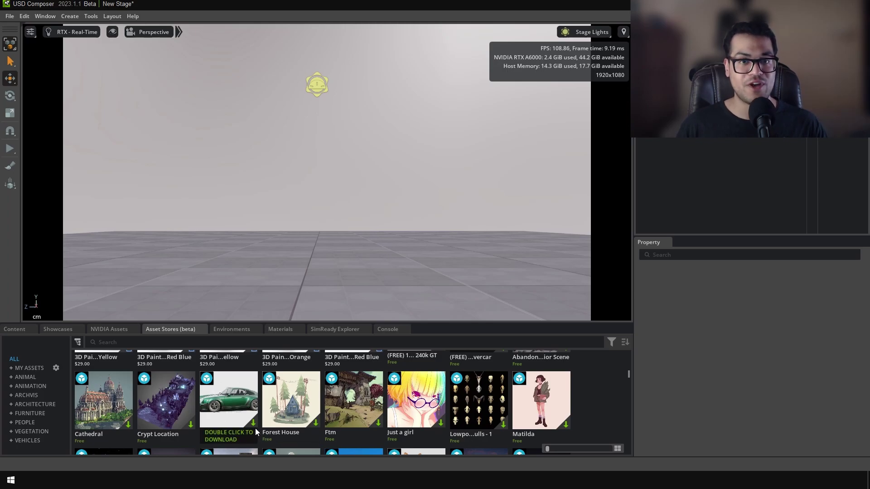
Step: Look through the Materials library, then return to the Environments sky library
click(231, 332)
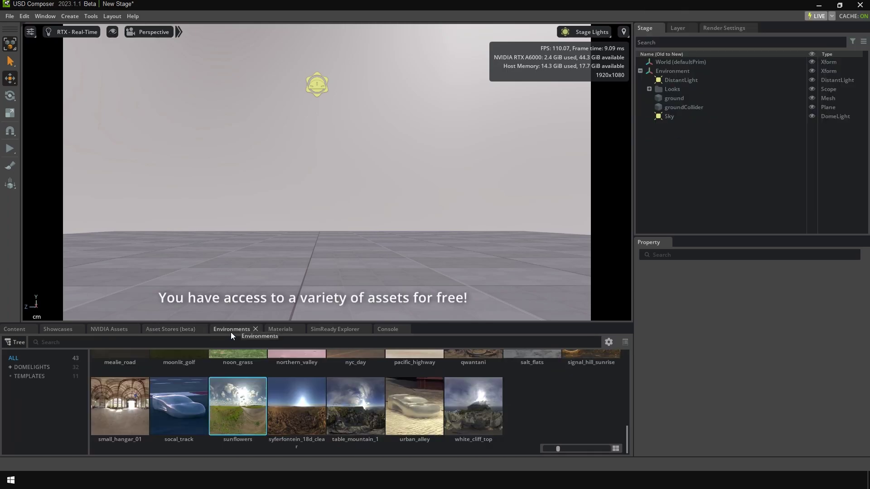
click(277, 330)
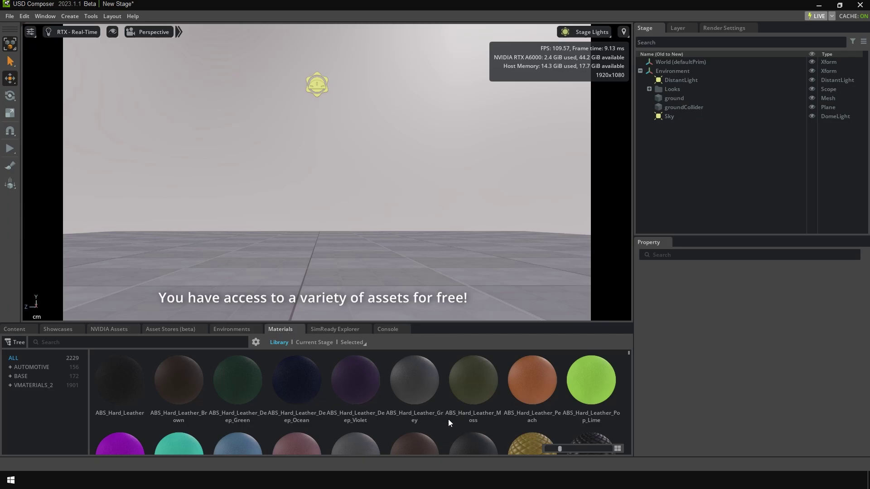
scroll(451, 417, down, 2)
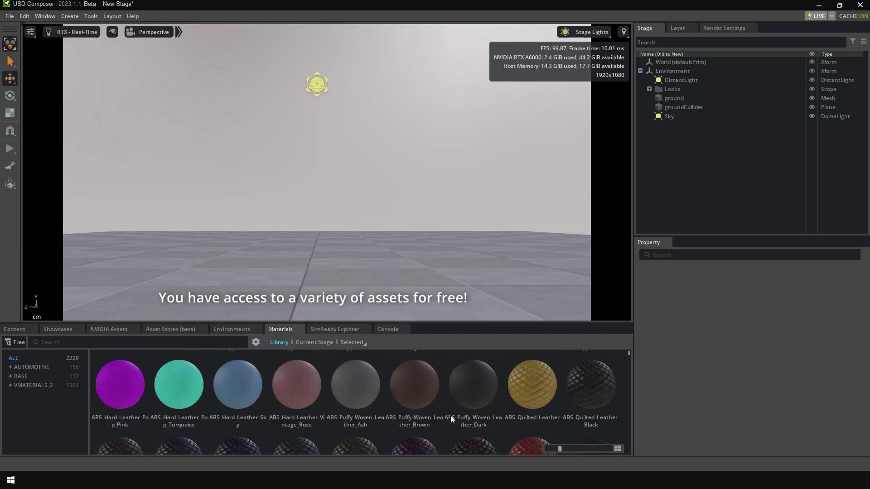
scroll(450, 415, up, 2)
click(233, 329)
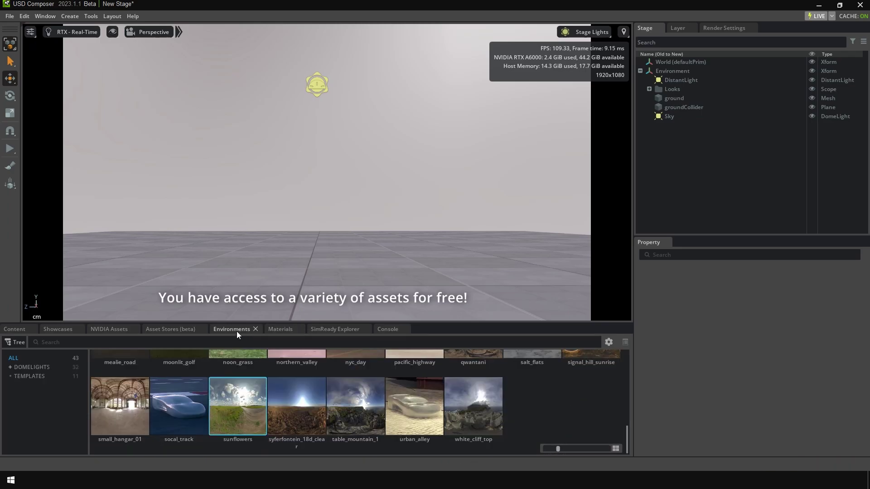
scroll(267, 409, up, 5)
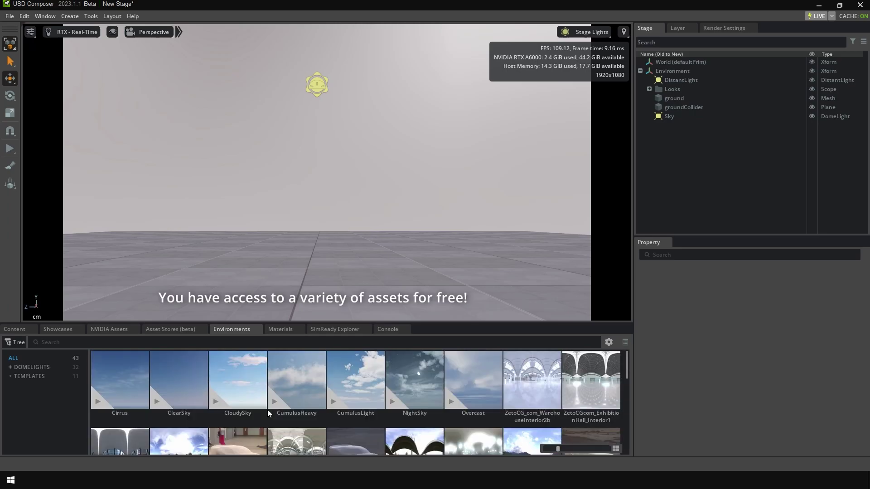
scroll(267, 409, down, 5)
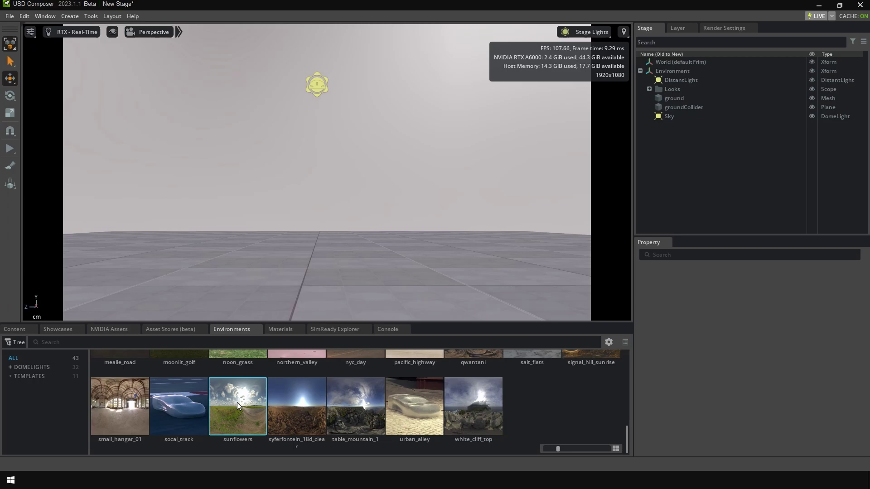
Step: Replace the default Sky dome light with the sunflowers HDRI environment
click(681, 116)
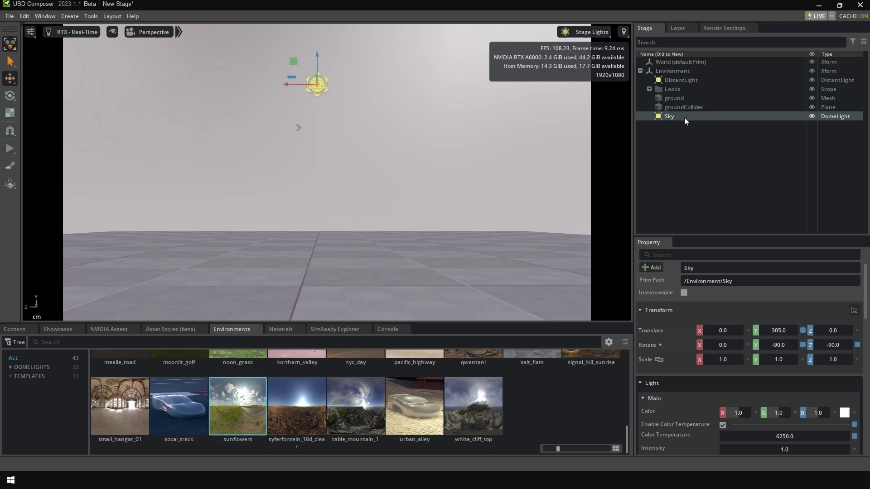
key(Delete)
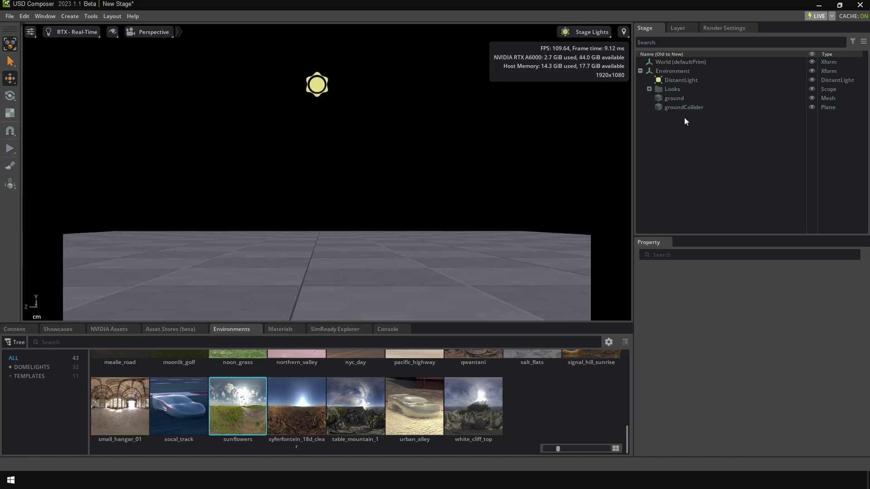
drag(233, 408, 311, 160)
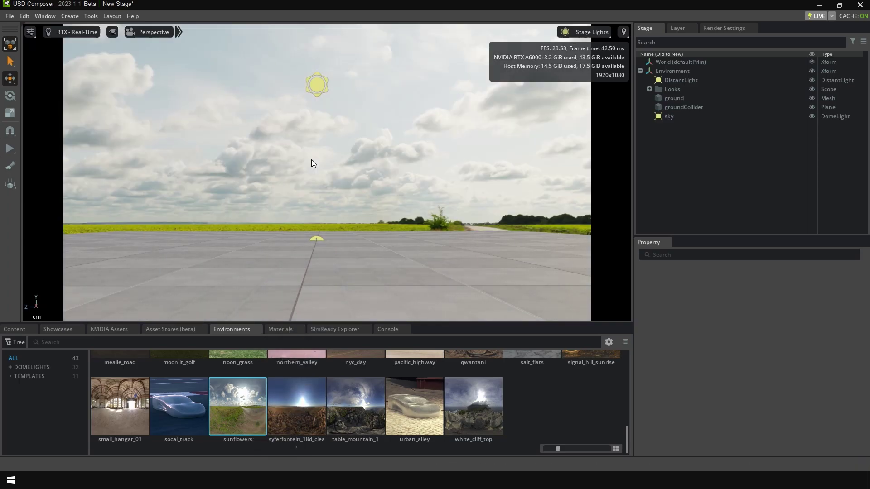
mouse_move(311, 159)
right_down()
mouse_move(495, 158)
mouse_move(252, 158)
mouse_move(307, 159)
right_up()
Step: Rotate the sunflowers sky dome to frame the clouds
click(669, 117)
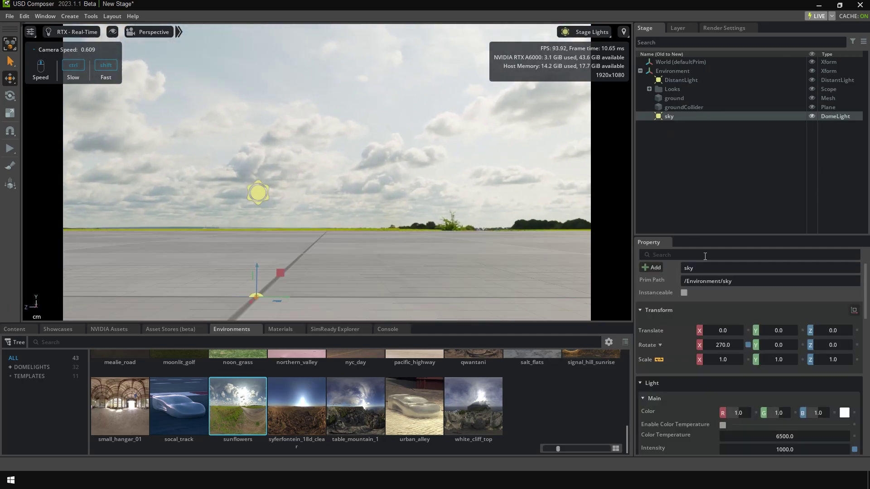
mouse_move(823, 342)
mouse_down()
mouse_move(838, 343)
mouse_move(822, 344)
mouse_up()
mouse_move(716, 343)
mouse_down()
mouse_move(807, 344)
mouse_move(161, 346)
mouse_move(680, 345)
mouse_move(377, 344)
mouse_move(508, 340)
mouse_up()
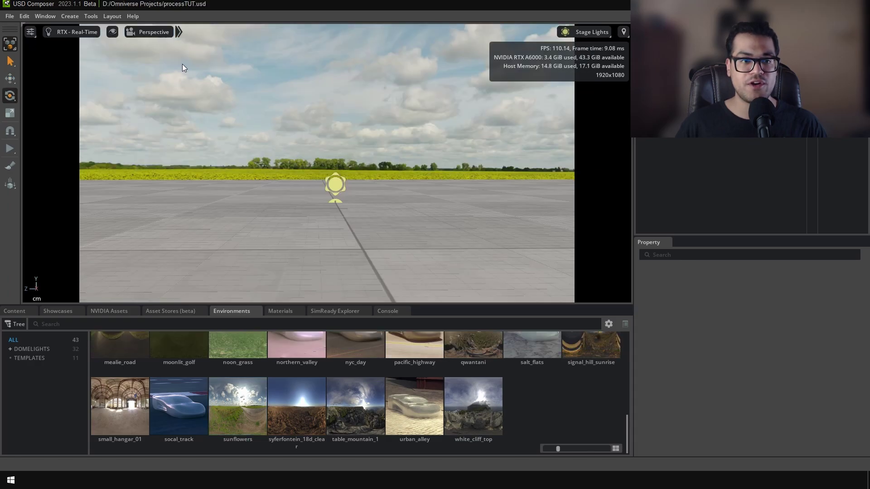
Step: Create a camera from the current perspective view over the field
click(158, 35)
mouse_move(164, 51)
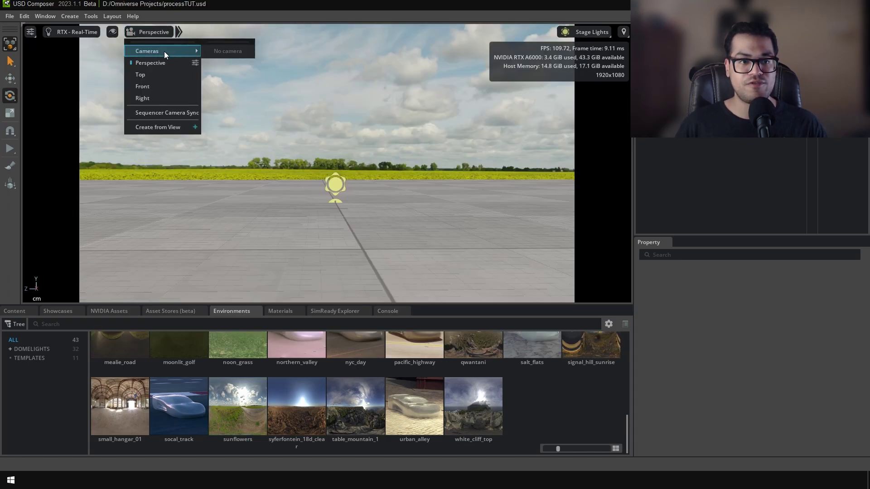
click(180, 128)
mouse_move(167, 52)
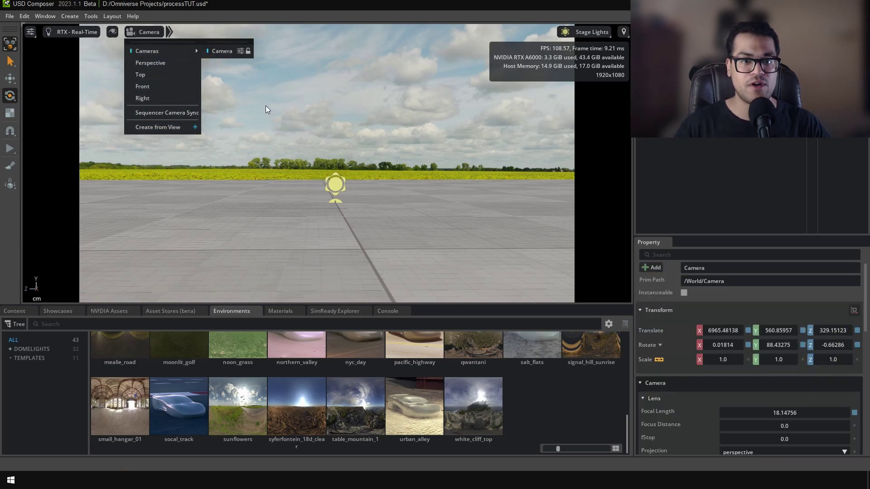
click(300, 153)
Step: Show the camera's lens and exposure toolbar, and save the stage as processTUT.usd
click(289, 146)
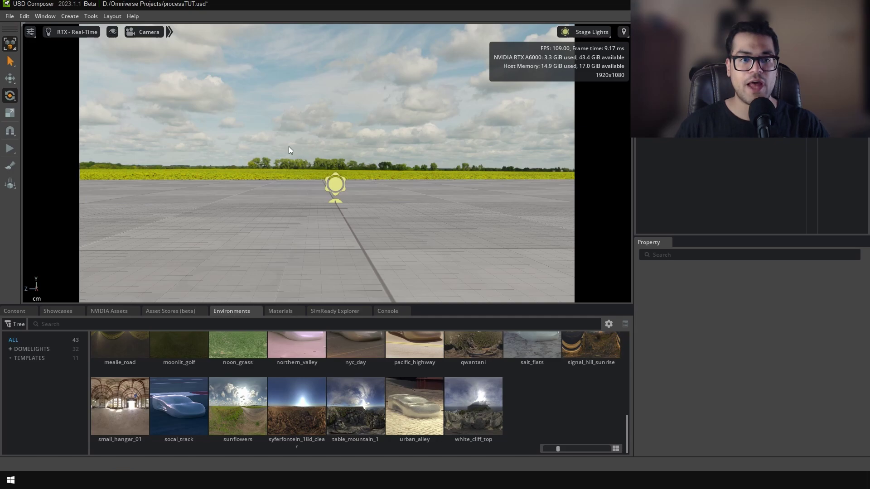
click(170, 33)
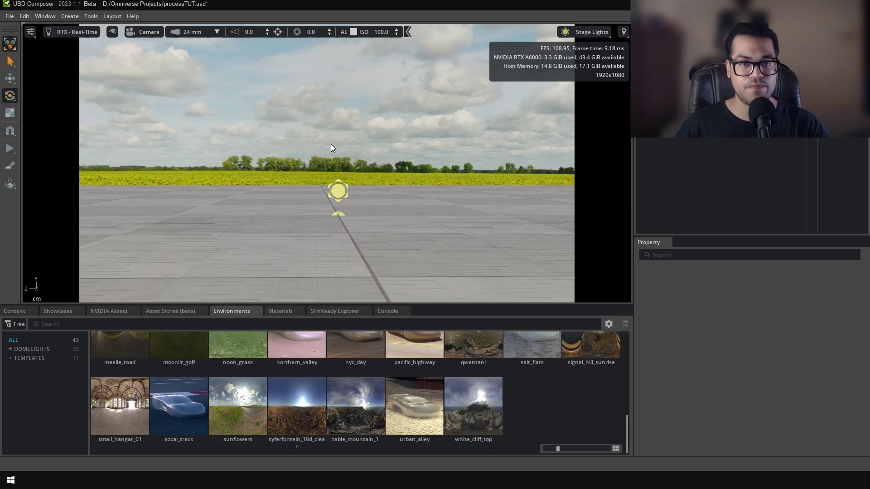
key(ctrl+s)
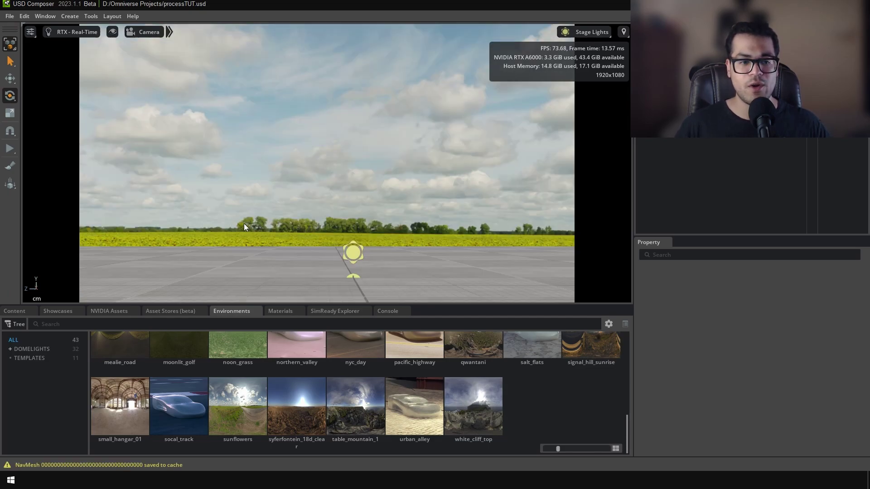
Step: Add Roman_Temple_of_Evora.usdz from the Asset Stores and move it along X toward the view centre
click(166, 310)
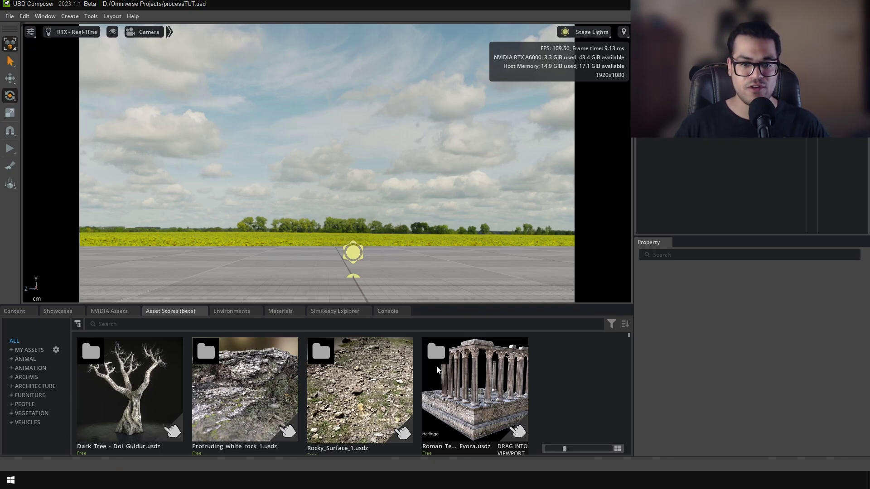
drag(441, 374, 240, 238)
key(w)
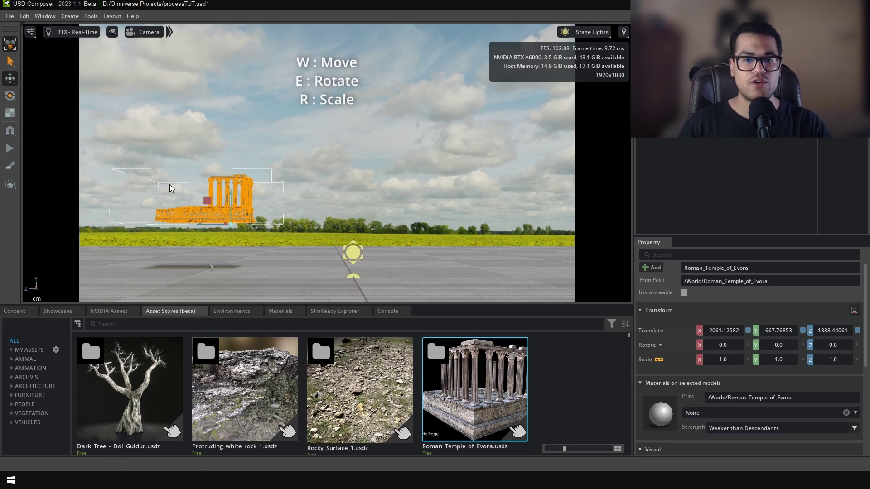
drag(218, 231, 240, 218)
key(e)
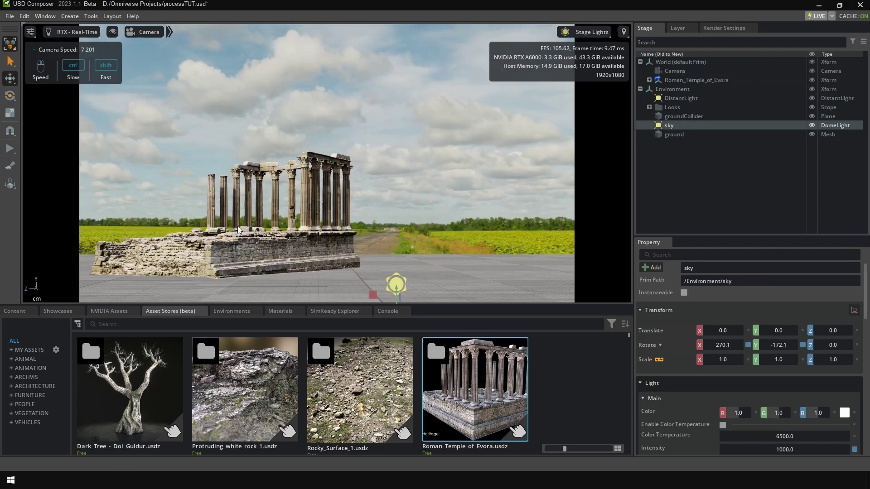
Step: Add a protruding white rock, rotate it flat beneath the temple, and rotate the fourth rock forward
right_drag(239, 230, 249, 230)
drag(244, 390, 503, 292)
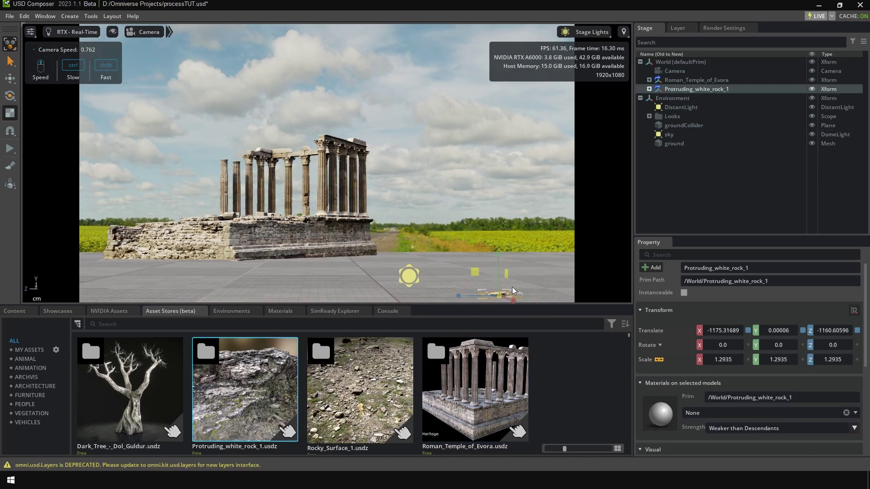
key(e)
drag(770, 345, 327, 352)
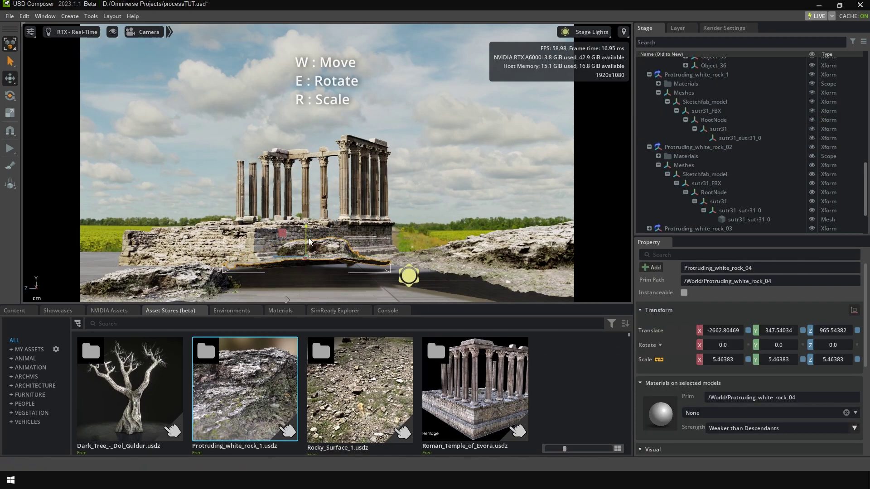
key(e)
drag(310, 242, 295, 255)
key(w)
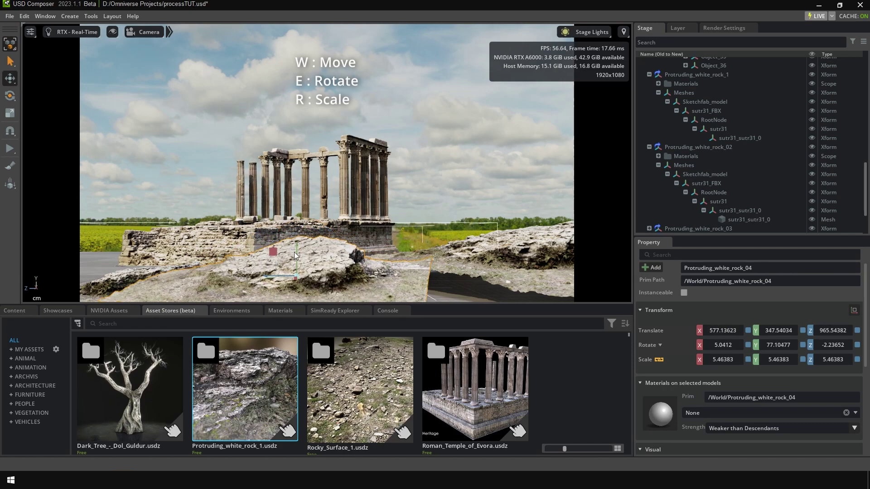
Step: Drop a fifth and a sixth Protruding_white_rock_1 rock in front of the temple
drag(245, 388, 481, 266)
key(r)
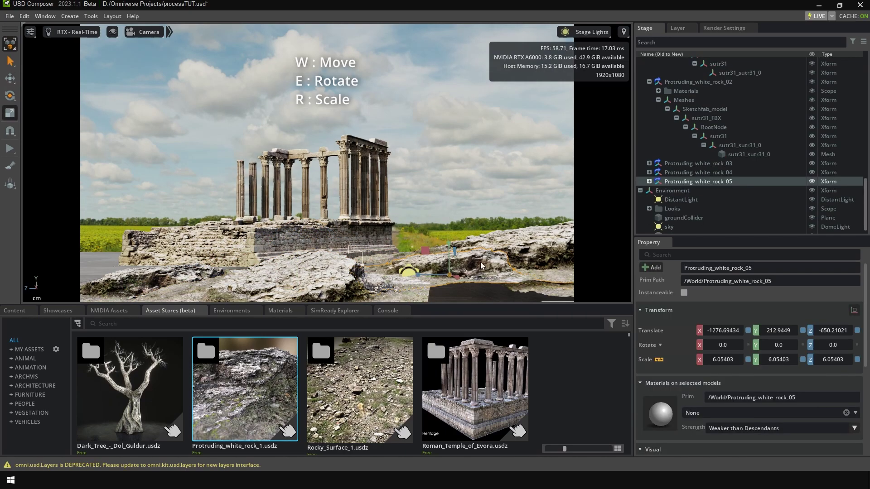
key(w)
drag(245, 389, 414, 271)
key(e)
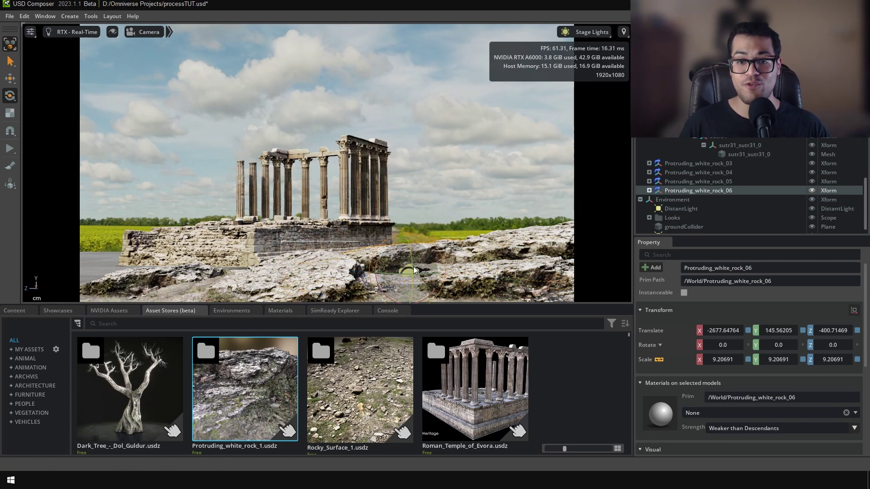
click(414, 270)
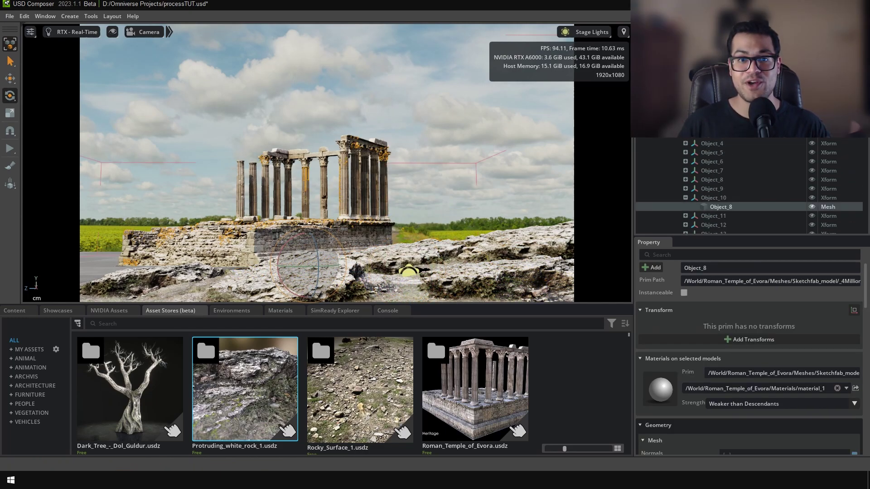
click(413, 271)
key(Escape)
Step: Reposition and resize the third rock, and swing the seventh rock toward the centre
click(88, 299)
key(w)
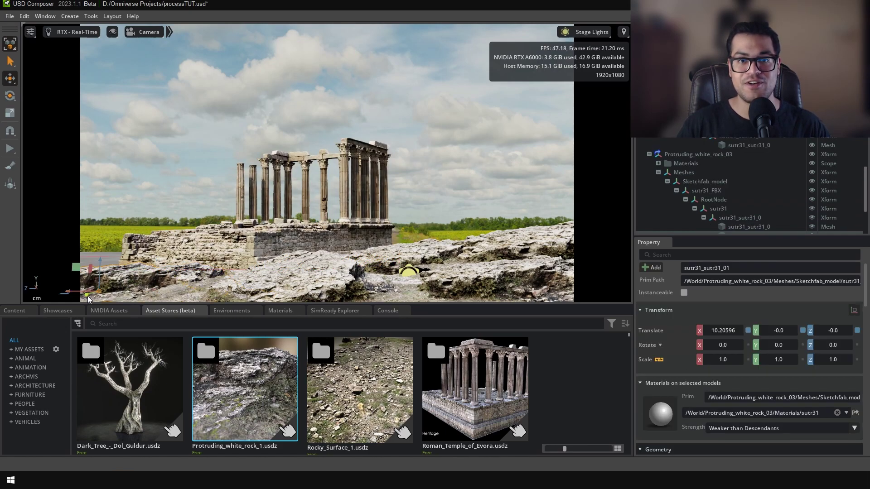
drag(88, 299, 73, 278)
key(e)
key(w)
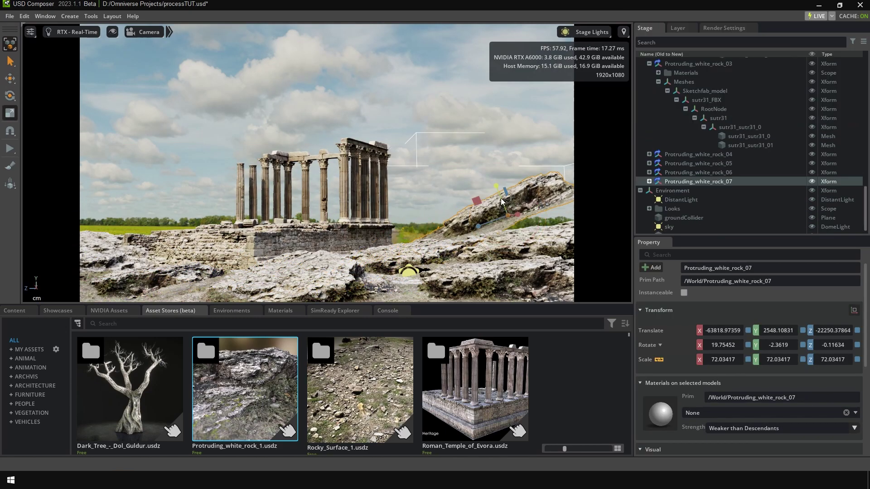
key(e)
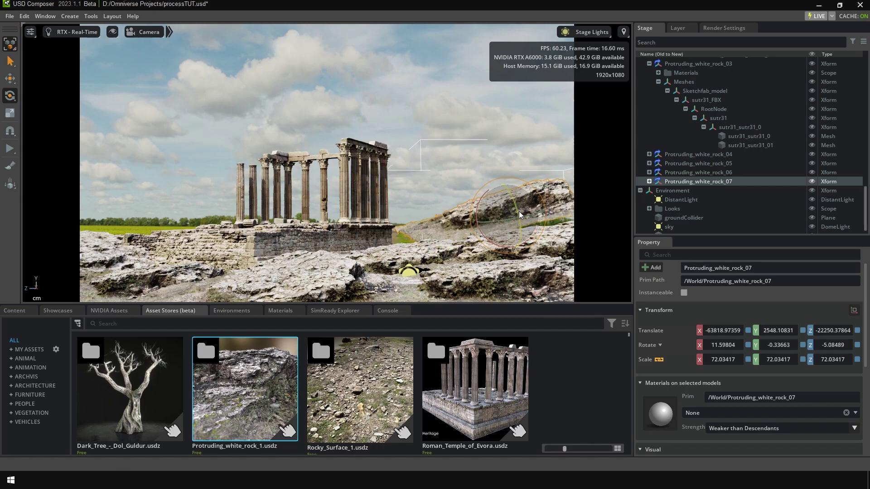
drag(519, 214, 415, 228)
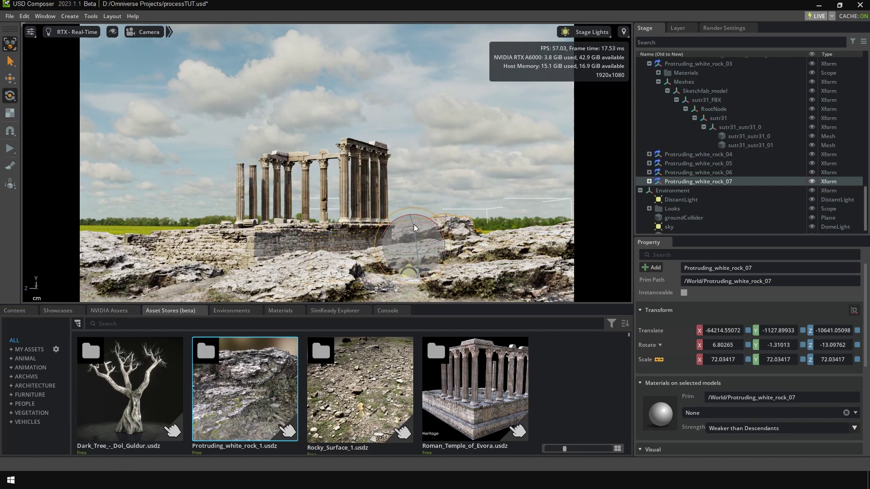
key(Escape)
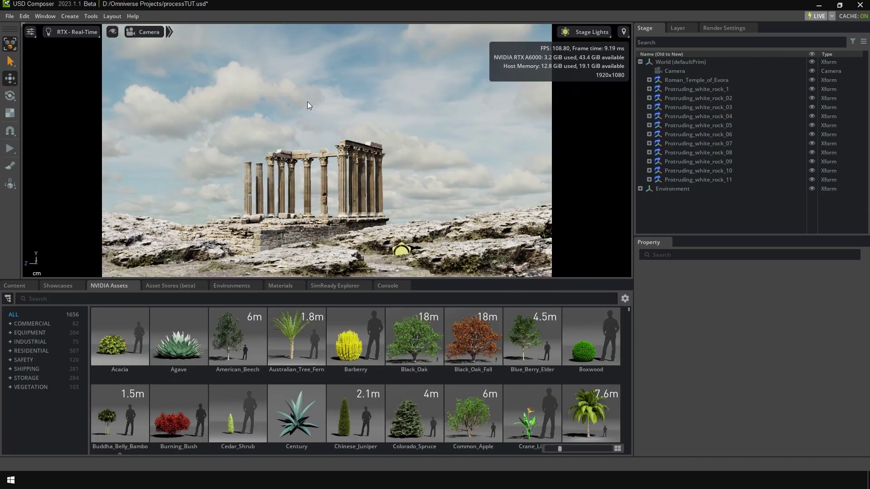
Step: Enter 1.2 in the camera lens settings and set the focus distance to 4000
click(170, 32)
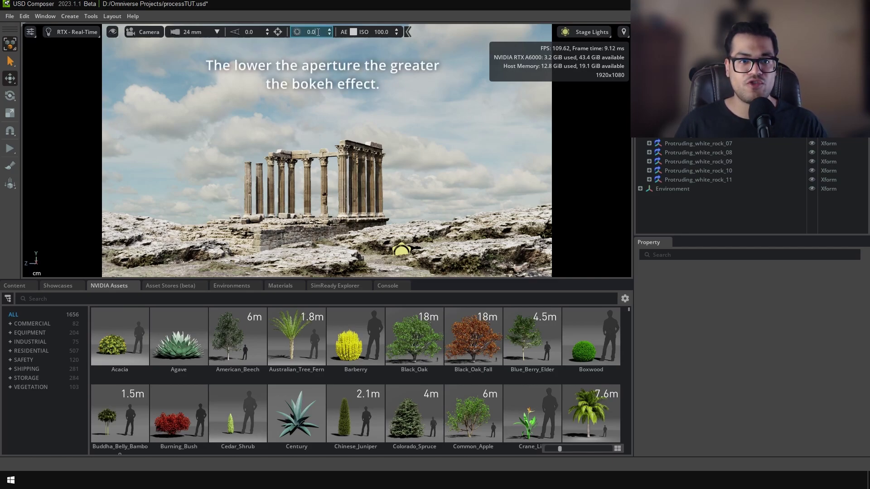
text(1.2)
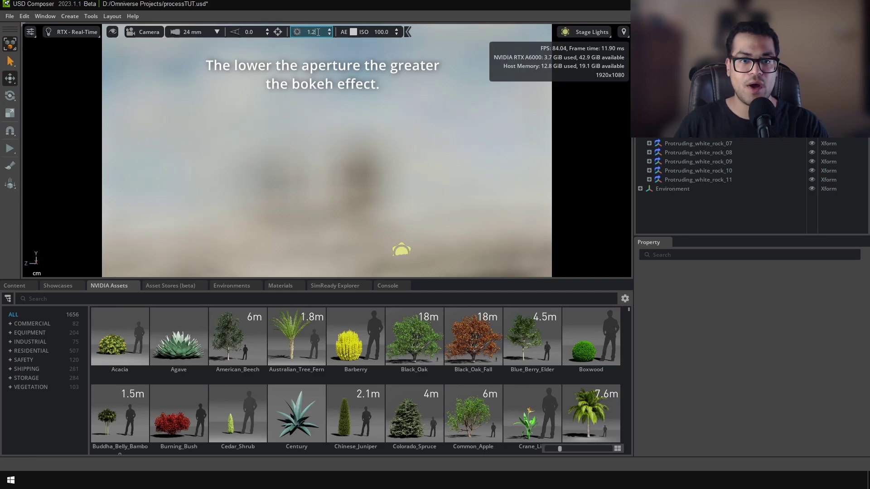
click(250, 32)
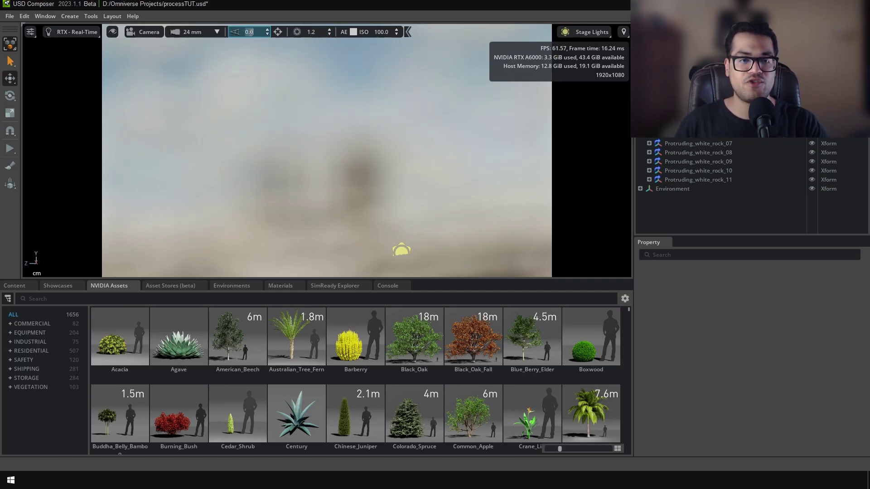
text(100)
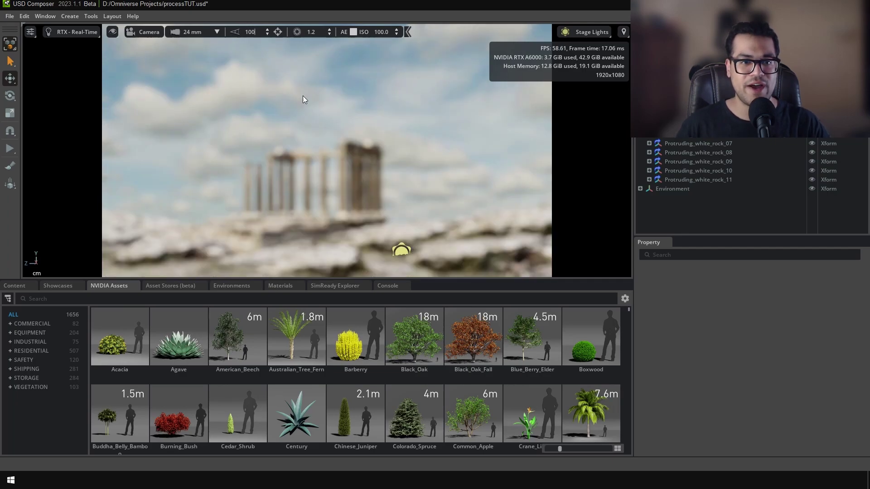
text(00)
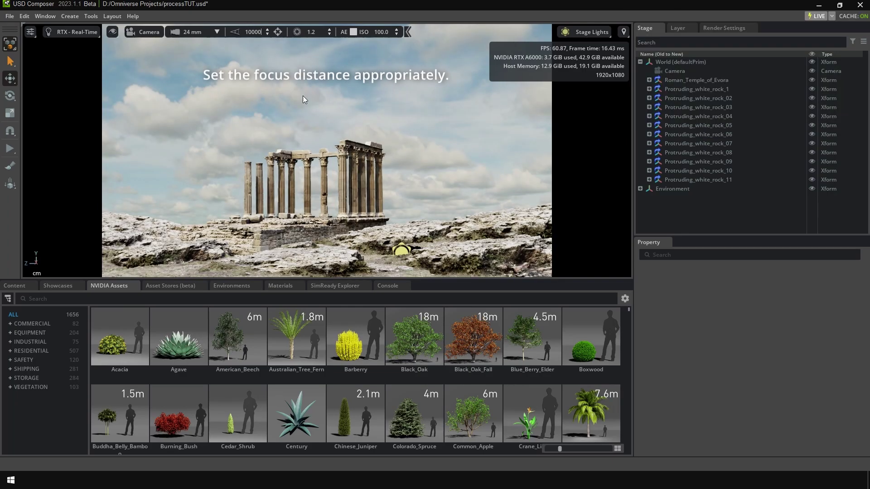
key(BackSpace)
key(BackSpace)
key(BackSpace)
key(BackSpace)
key(BackSpace)
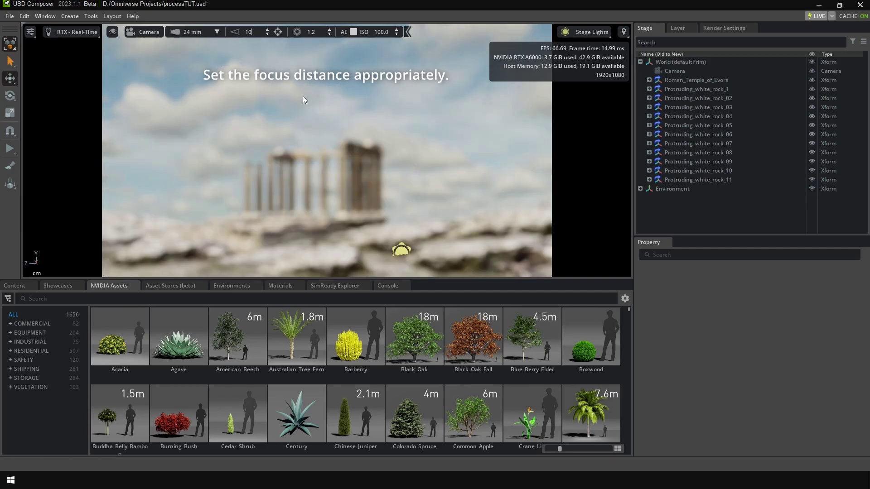
text(4000)
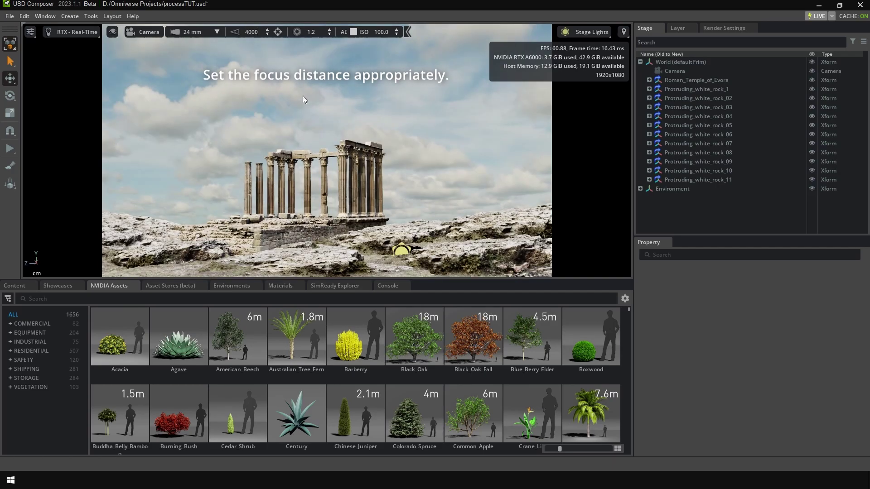
key(Return)
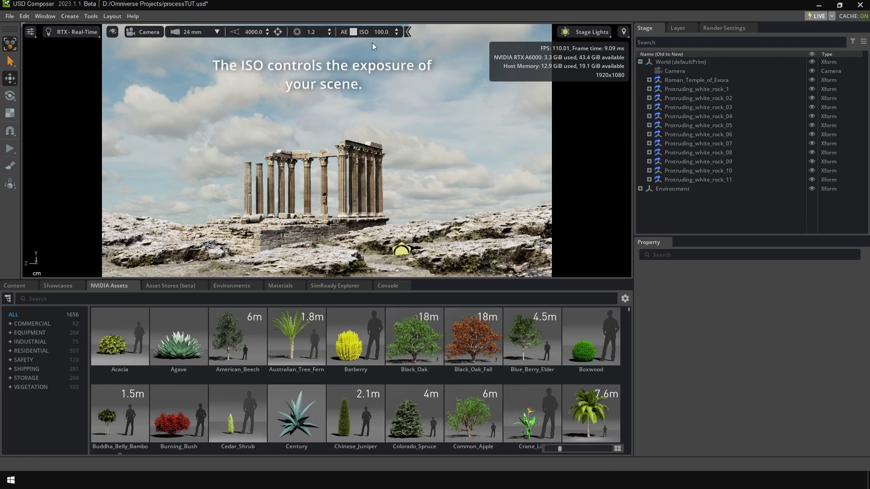
Step: Set the camera exposure ISO to 102
click(391, 31)
click(396, 29)
click(397, 30)
click(397, 29)
text(200)
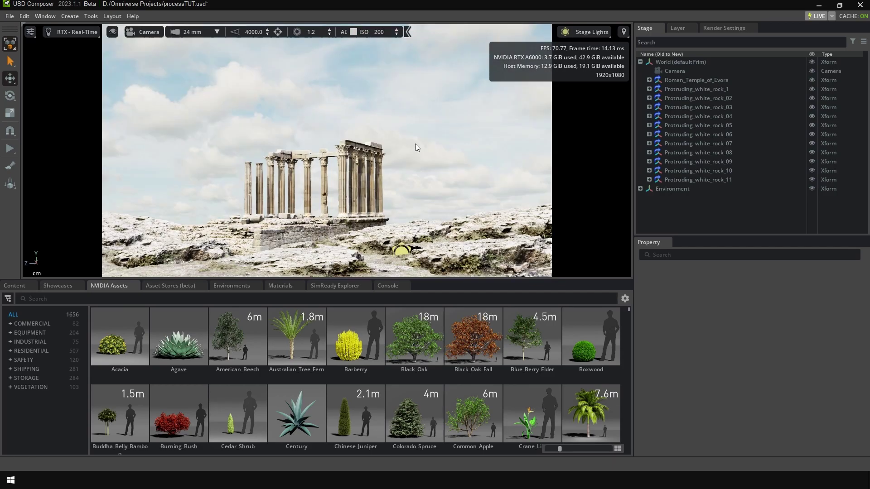
key(BackSpace)
key(BackSpace)
key(BackSpace)
text(1)
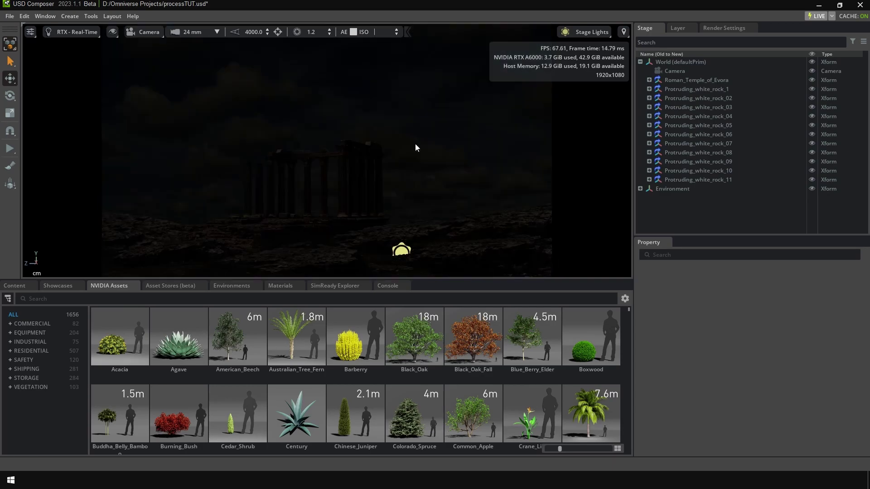
text(10)
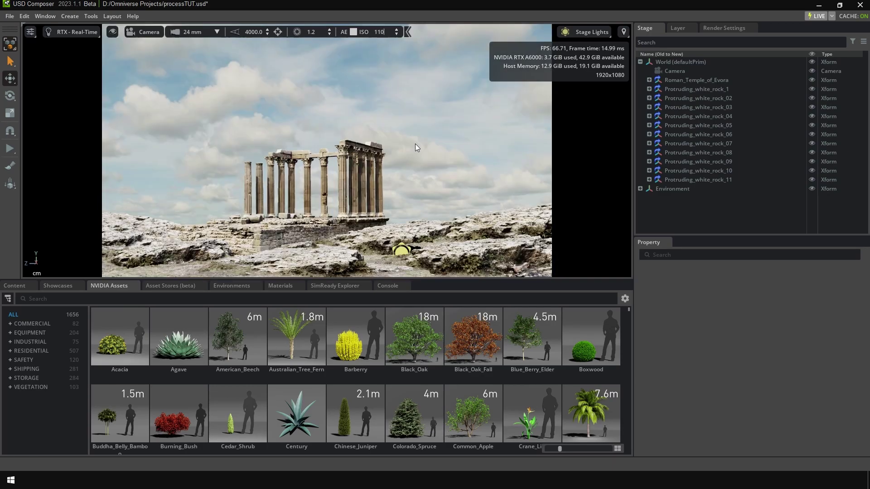
key(BackSpace)
key(BackSpace)
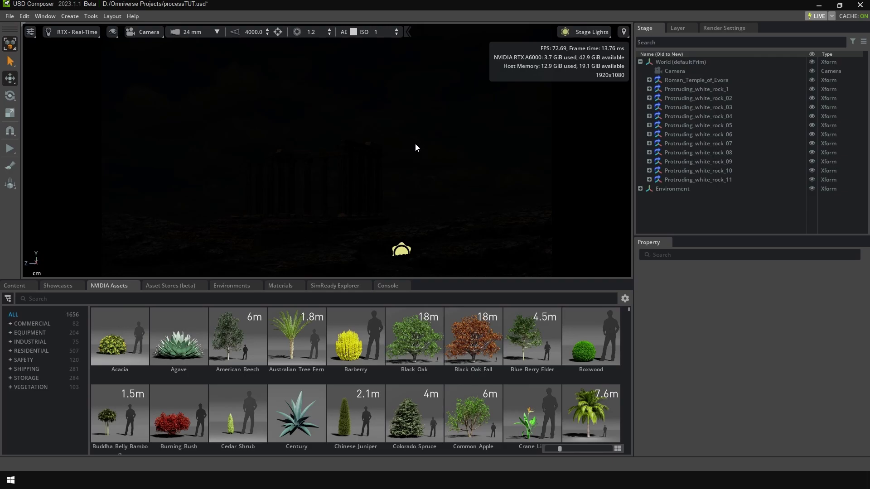
text(02)
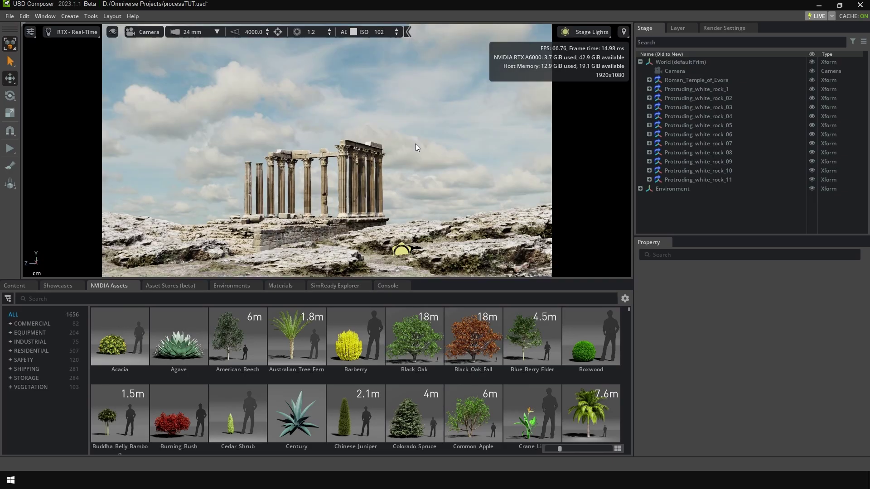
key(Return)
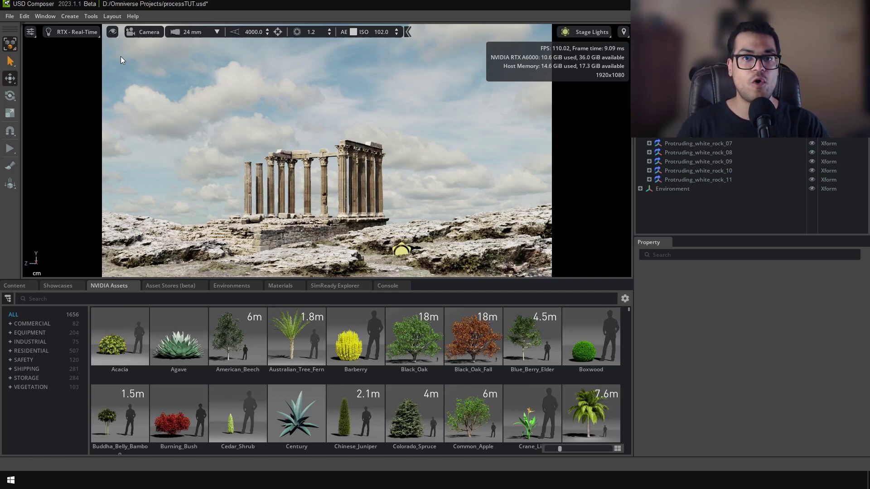
Step: Open the RTX - Real-Time renderer dropdown in the viewport toolbar
click(96, 33)
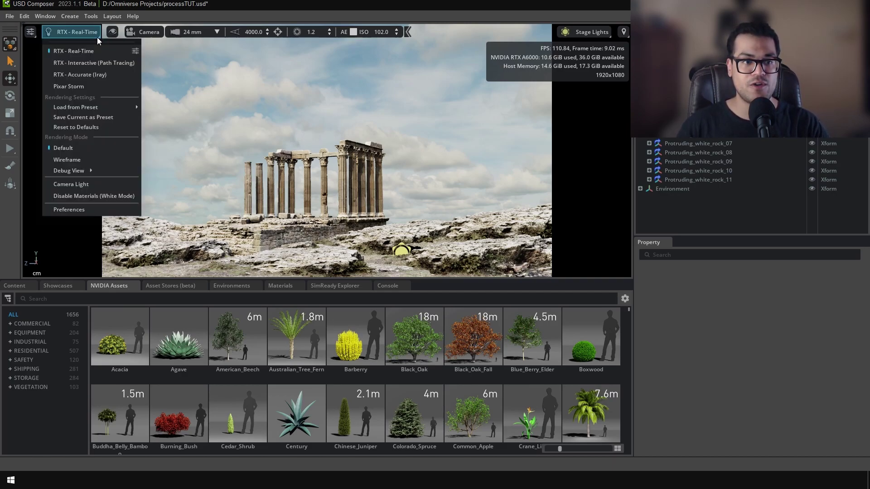
Step: Compare the renderers, settle on RTX - Accurate (Iray), and show its Render Settings
click(110, 63)
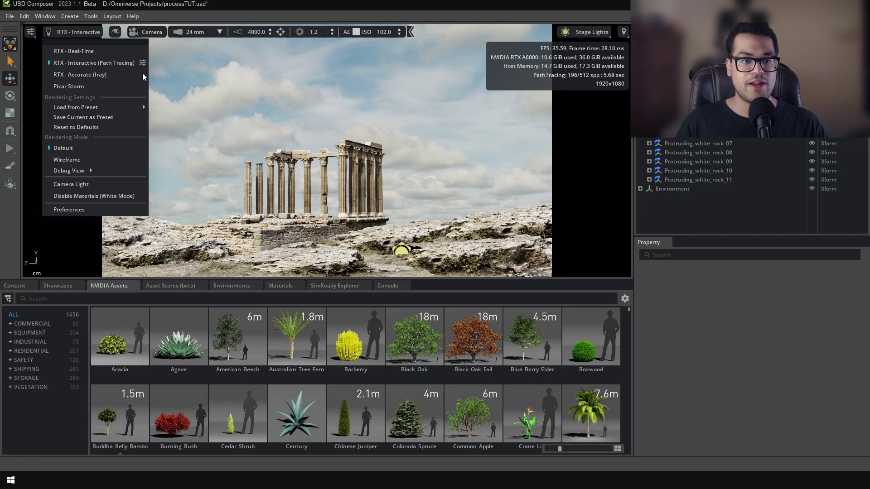
click(120, 75)
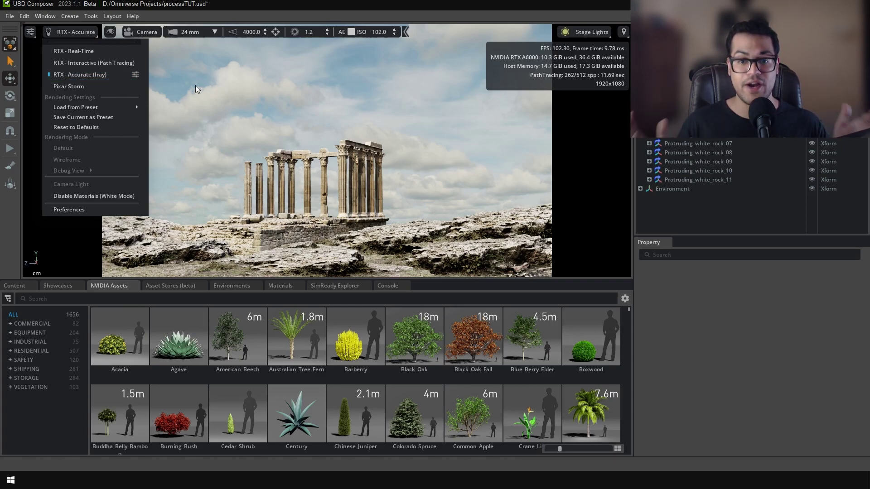
click(93, 52)
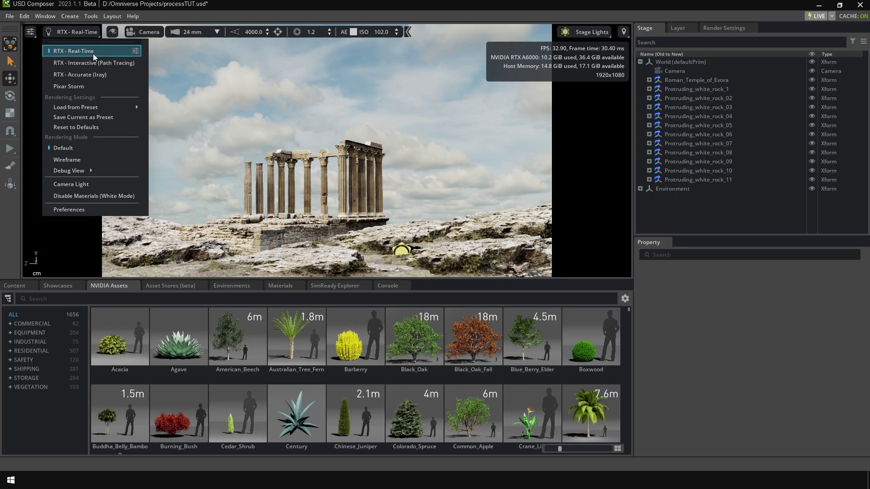
click(94, 74)
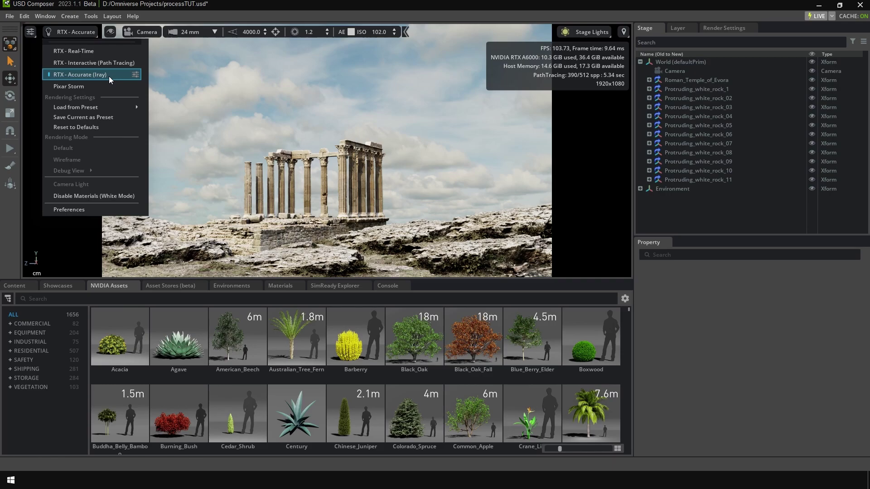
click(737, 28)
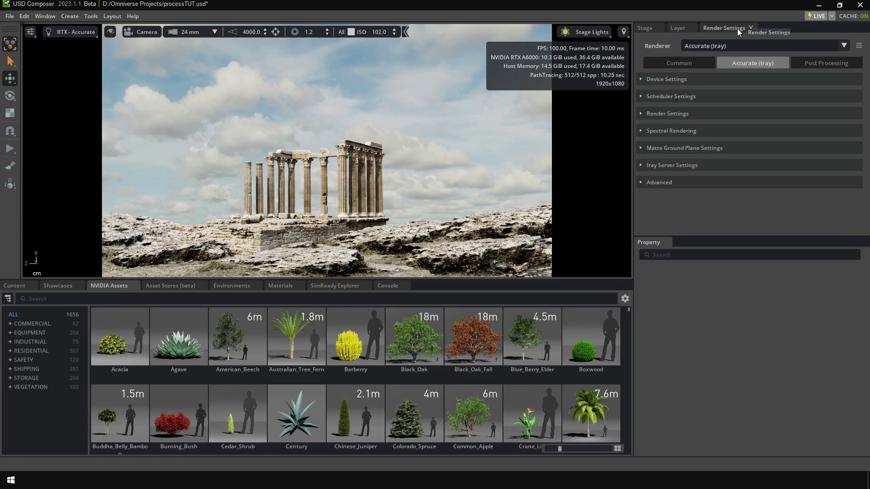
click(685, 77)
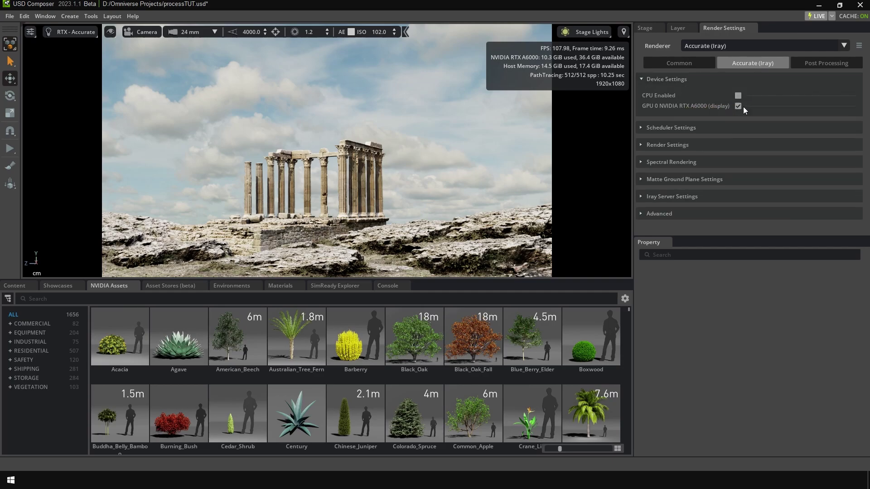
click(682, 127)
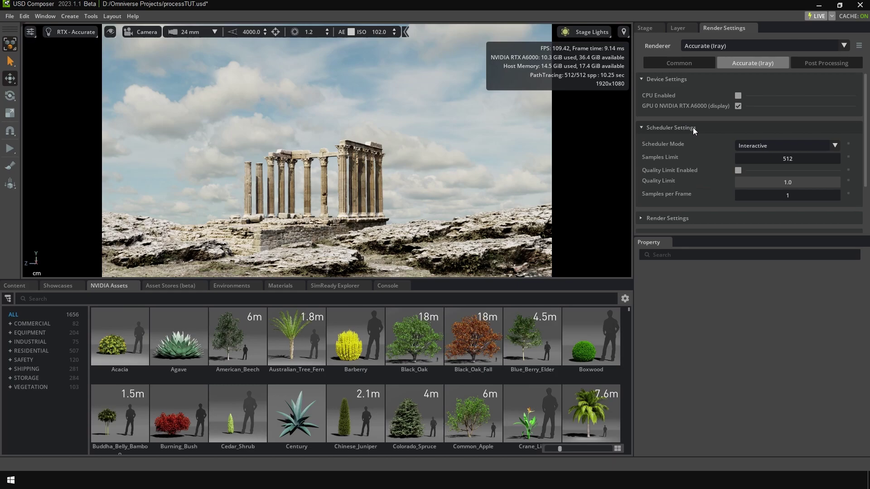
scroll(693, 134, down, 3)
click(691, 151)
scroll(691, 150, down, 3)
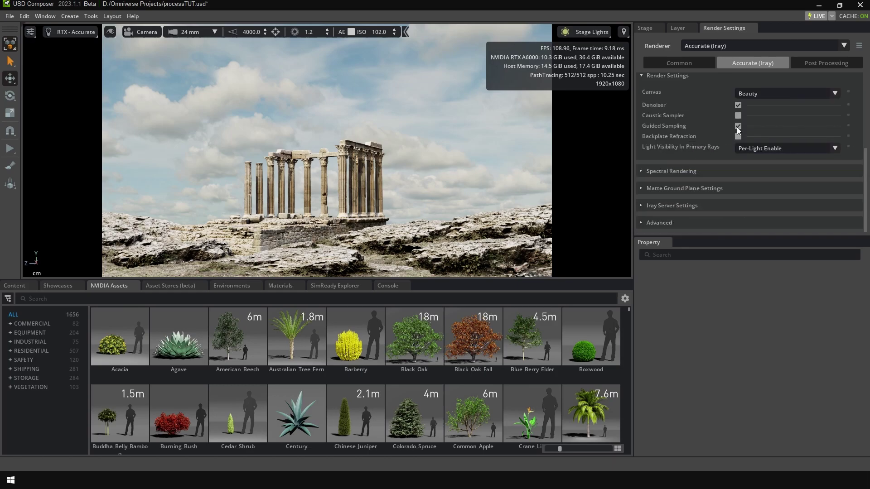
click(756, 94)
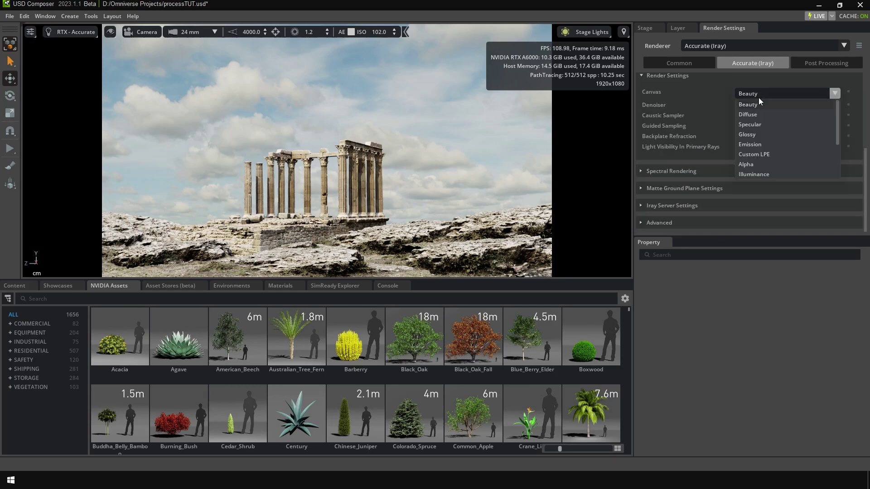
click(757, 94)
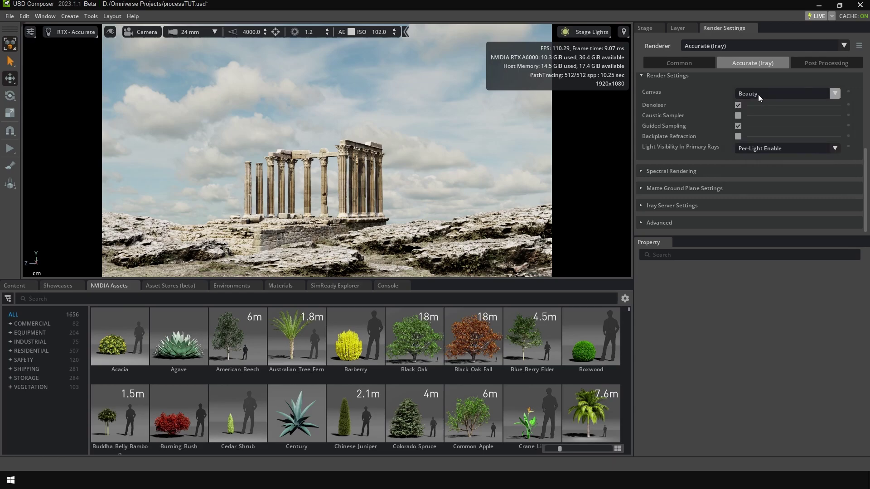
click(763, 168)
scroll(762, 170, down, 1)
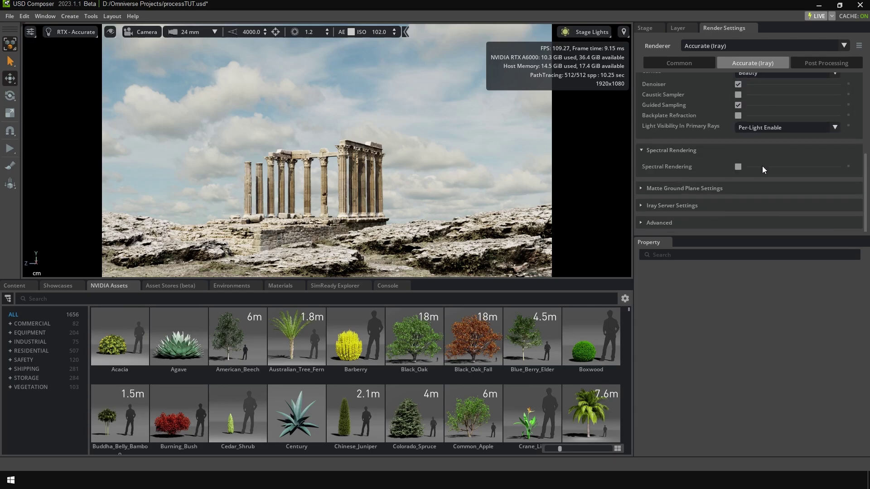
click(738, 187)
scroll(737, 186, down, 1)
scroll(737, 186, up, 9)
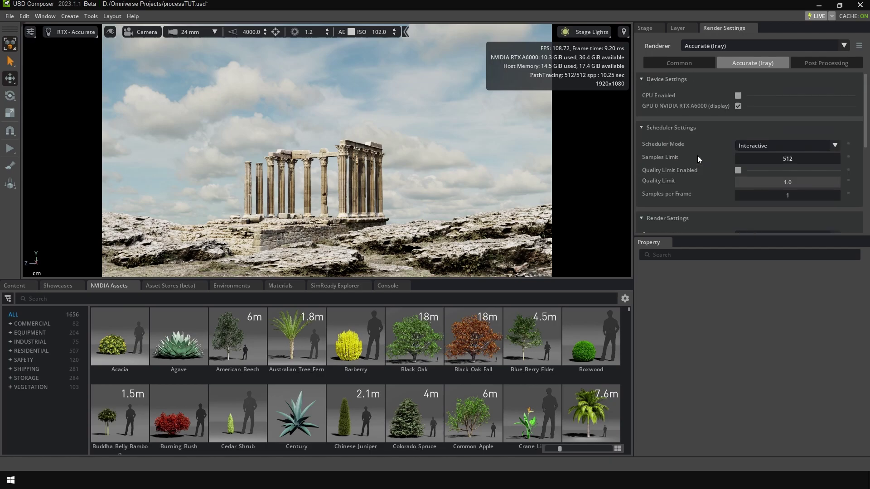
Step: Enable Global Volumetric Effects in the Common render settings and set Density Multiplier to 0.2
click(683, 63)
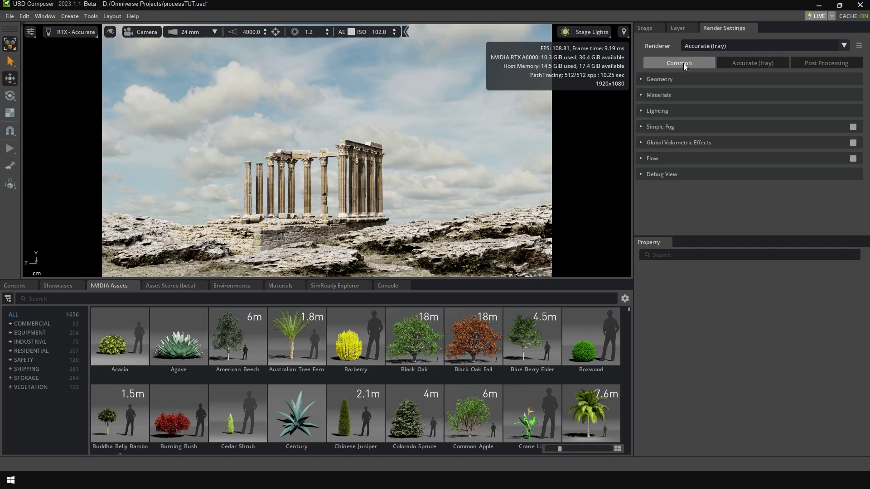
click(853, 144)
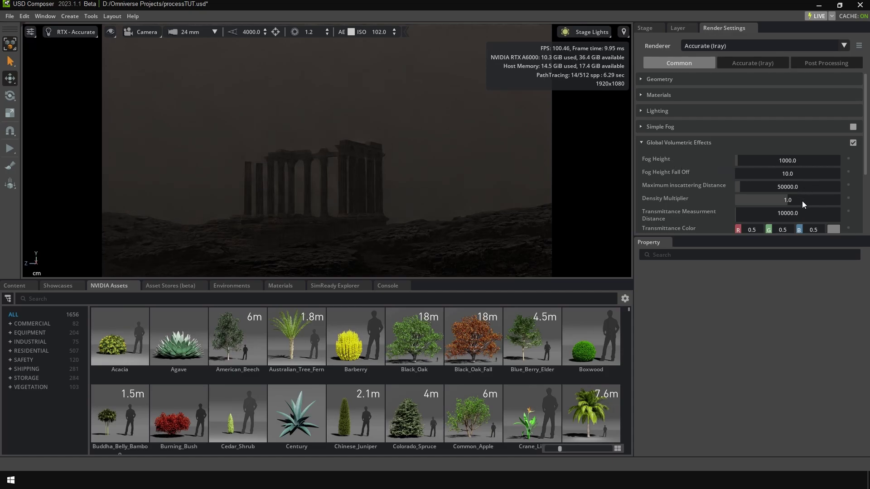
drag(802, 200, 747, 197)
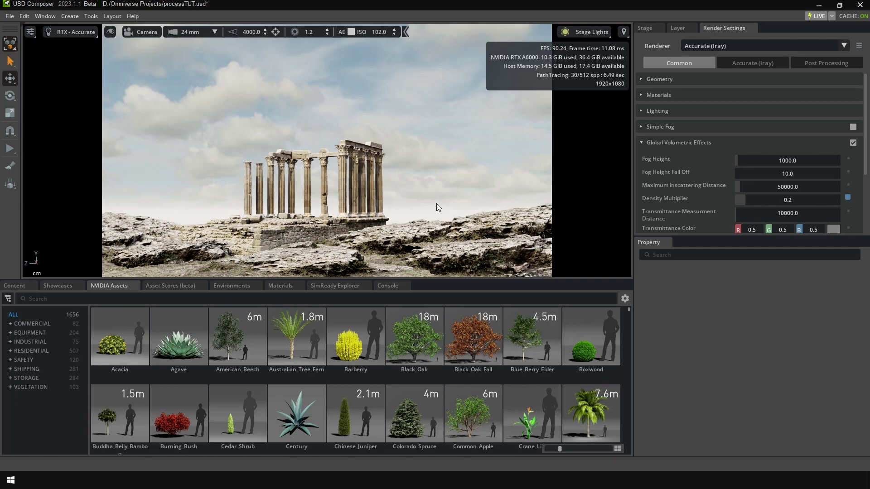
Step: Enable Color Correction in Post Processing and lower saturation to about 0.915
click(814, 67)
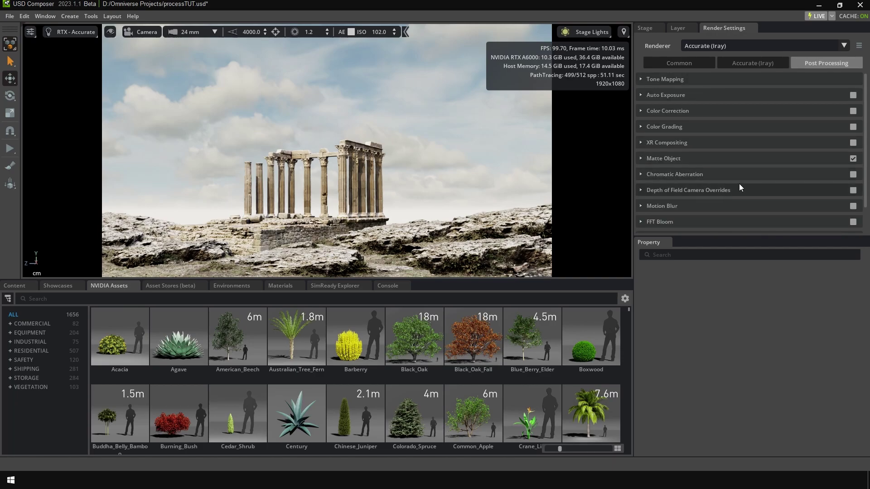
click(643, 110)
click(851, 111)
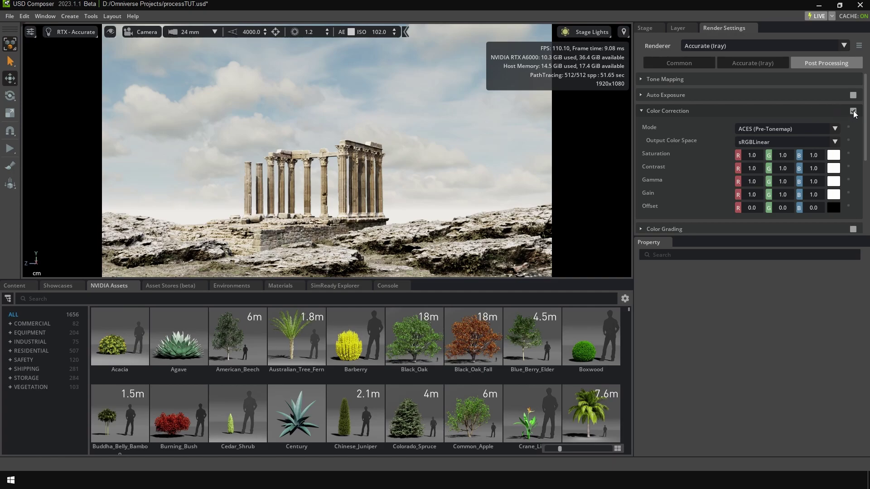
click(833, 156)
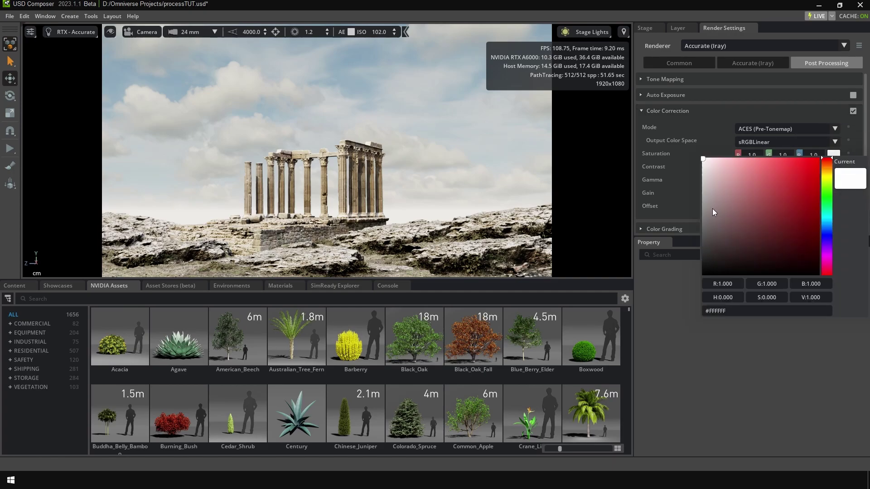
mouse_move(713, 207)
mouse_down()
mouse_move(746, 207)
mouse_move(762, 179)
mouse_move(790, 195)
mouse_move(719, 262)
mouse_move(662, 200)
mouse_move(689, 167)
mouse_up()
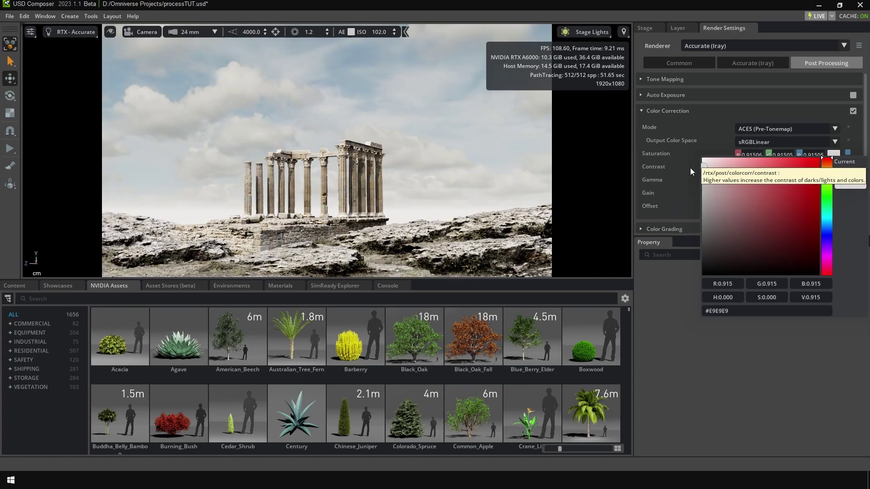
click(672, 313)
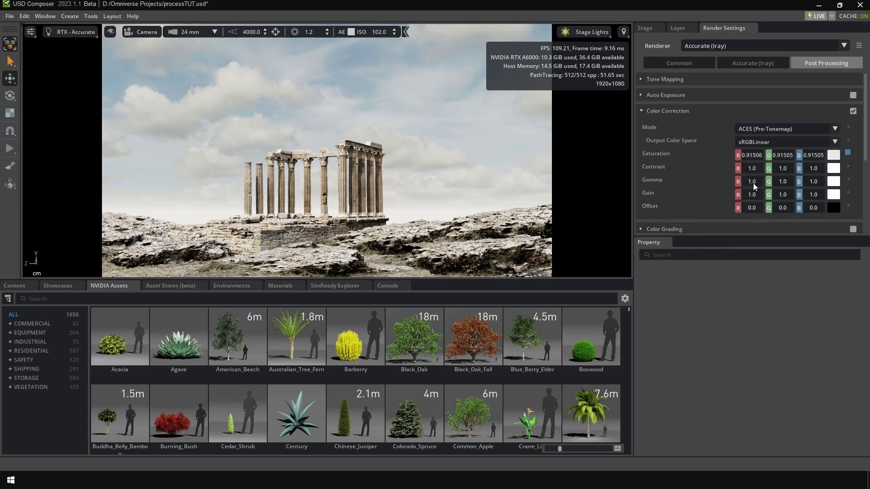
Step: Set a warm muted gamma of 0.884/0.840/0.840, compare the look, and leave correction on
click(834, 181)
drag(729, 224, 713, 205)
drag(714, 199, 708, 196)
click(674, 384)
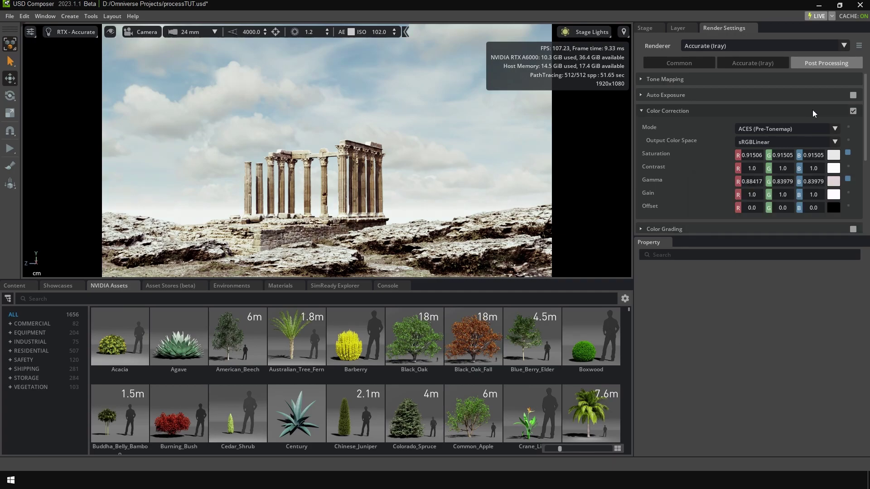
click(851, 113)
click(852, 113)
click(853, 114)
click(853, 113)
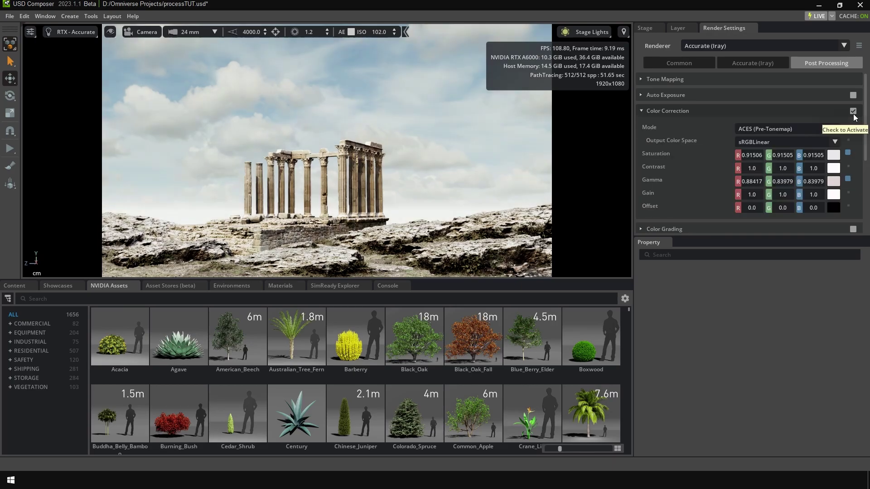
Step: Expand and enable the Color Grading effect in Post Processing
scroll(745, 156, down, 4)
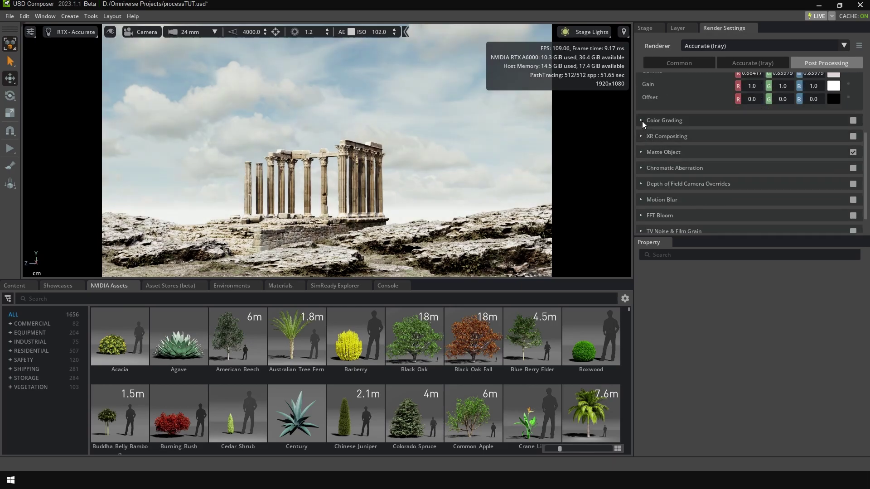
click(643, 121)
click(853, 121)
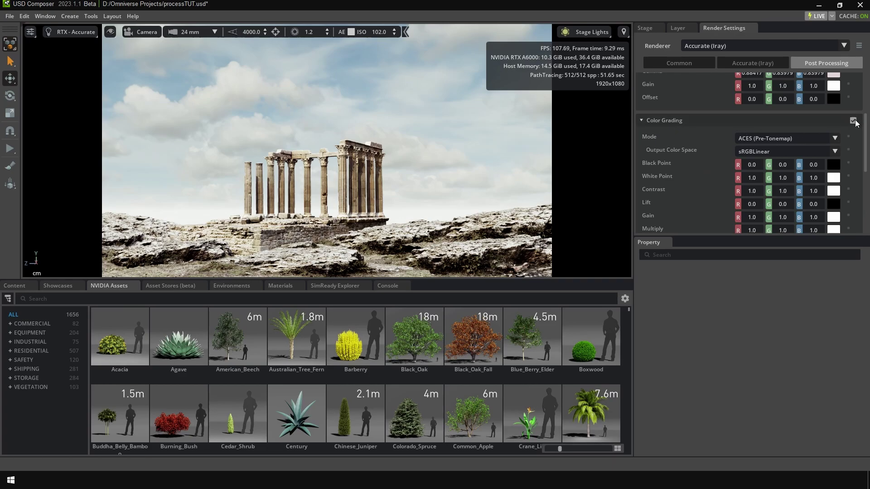
scroll(710, 154, down, 1)
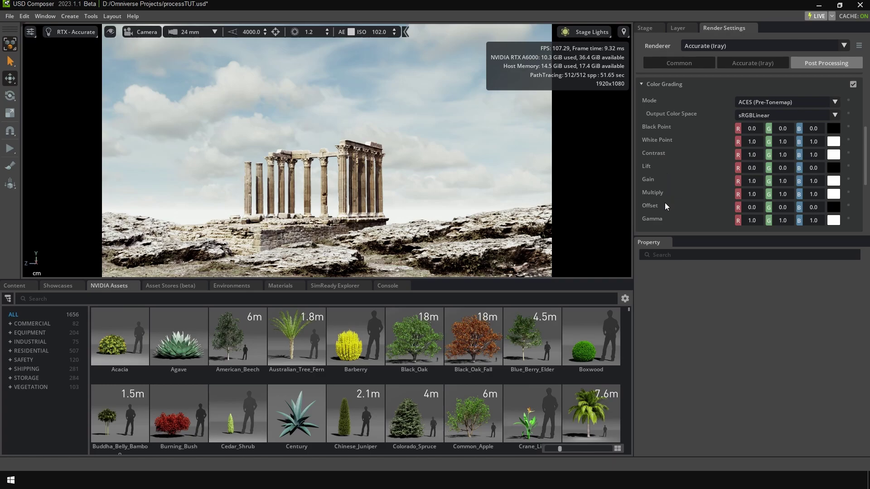
scroll(702, 219, down, 4)
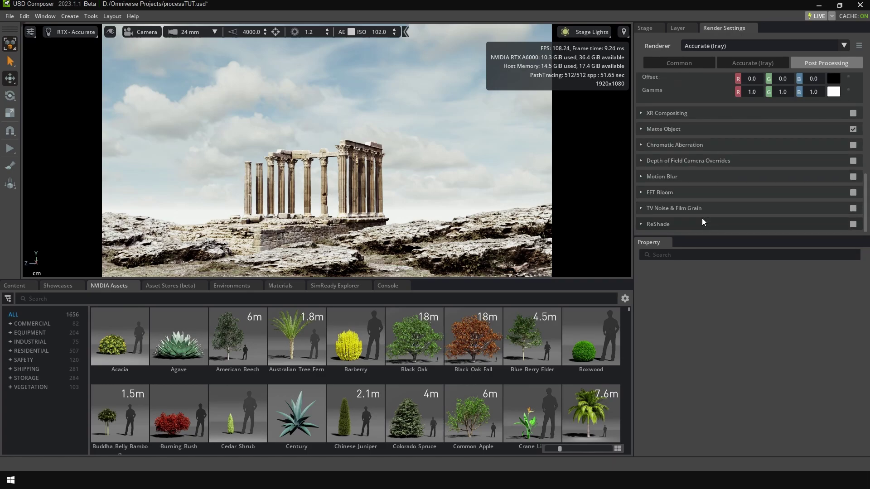
Step: Enable TV Noise & Film Grain with vignetting, reducing Vignetting Size to about 7.9
click(701, 211)
scroll(700, 211, down, 2)
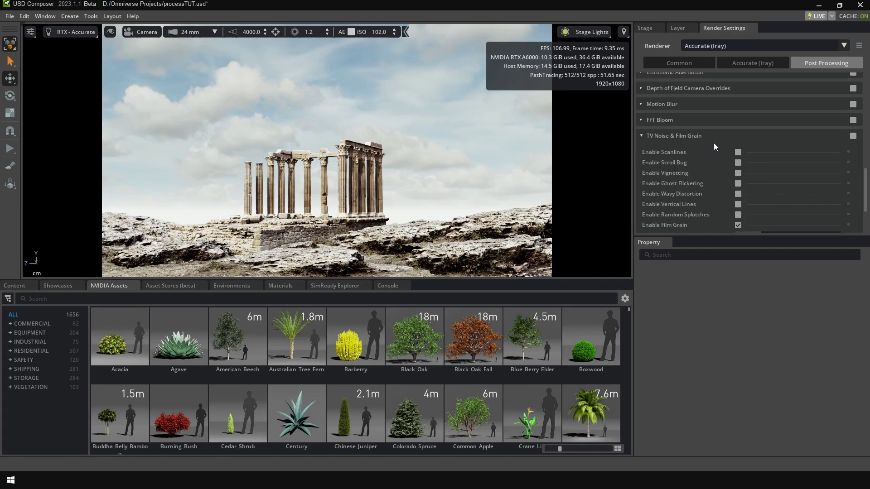
click(854, 138)
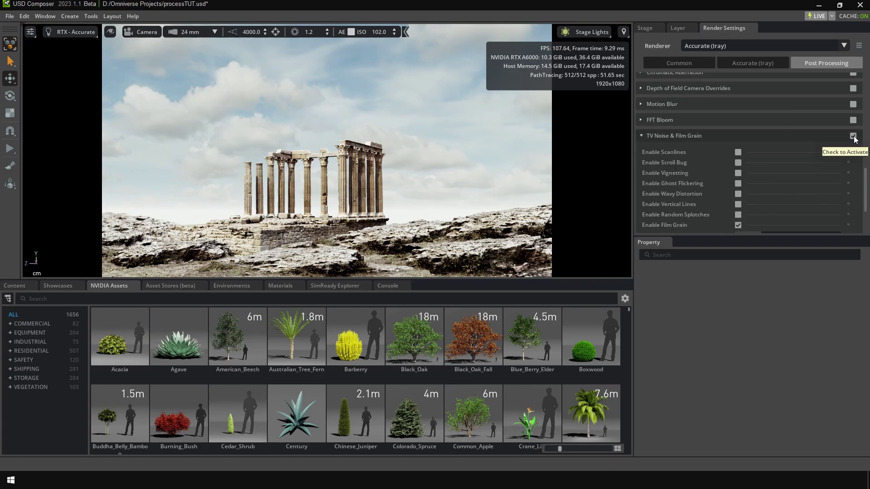
click(738, 174)
drag(786, 187, 627, 193)
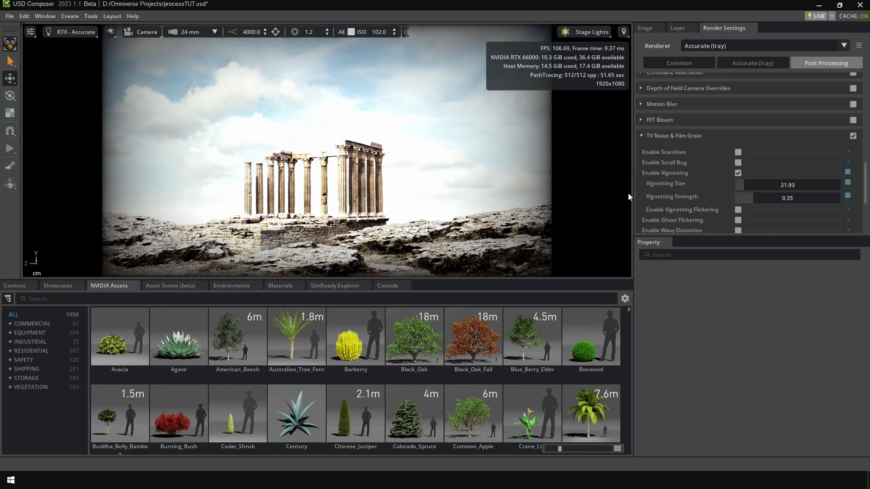
mouse_move(734, 191)
mouse_down()
mouse_move(722, 188)
mouse_move(740, 199)
mouse_up()
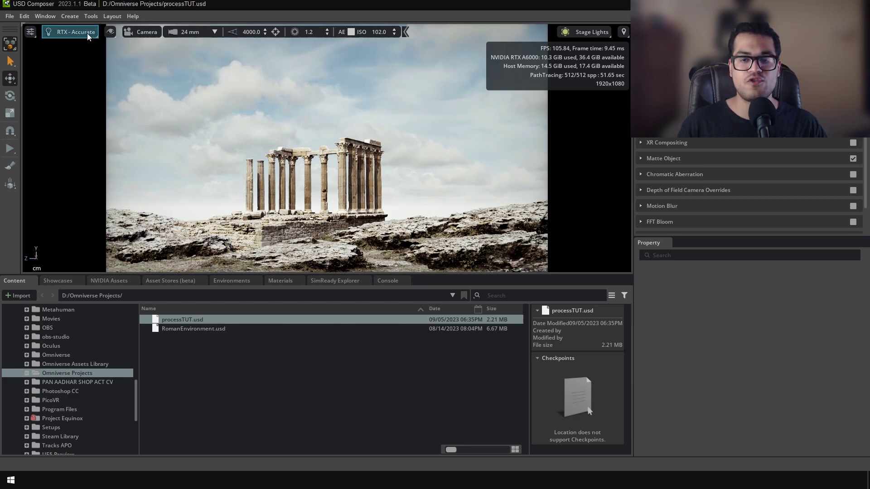
Step: Open the Movie Capture window from Window > Rendering
click(55, 16)
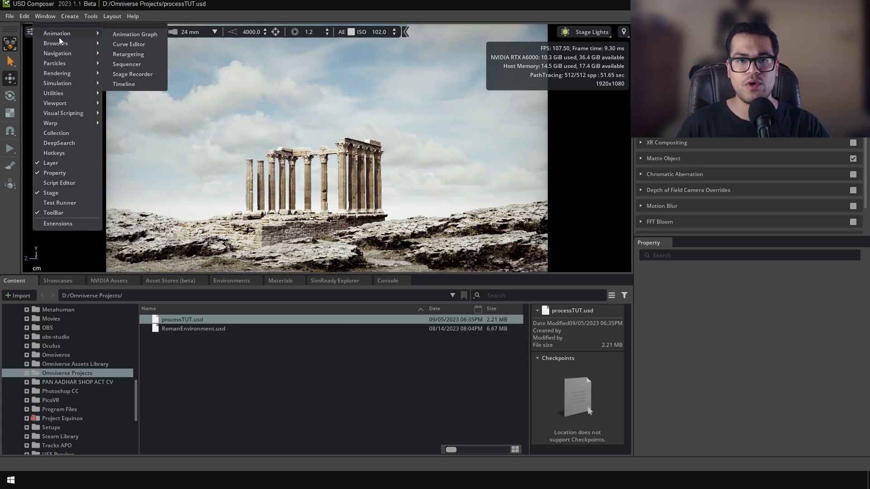
mouse_move(63, 72)
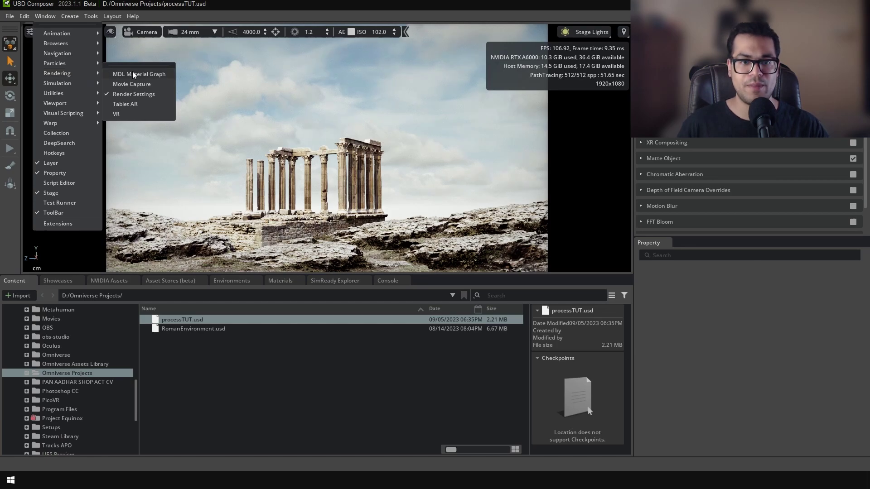
click(133, 85)
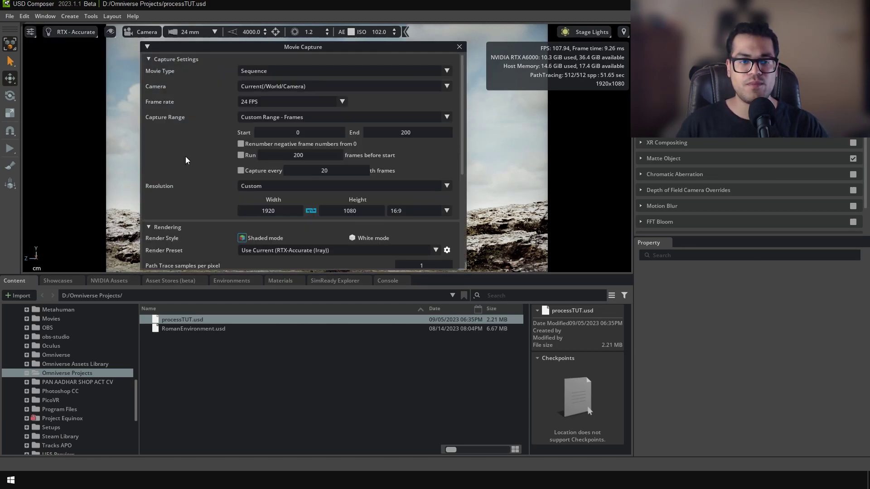
Step: Keep Sequence as the movie type and the current scene camera for capture
click(255, 71)
click(254, 71)
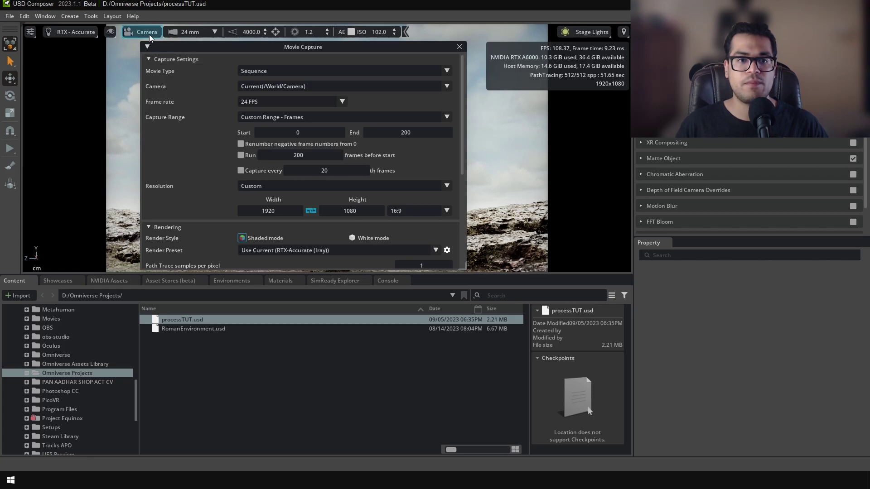
click(260, 88)
click(278, 96)
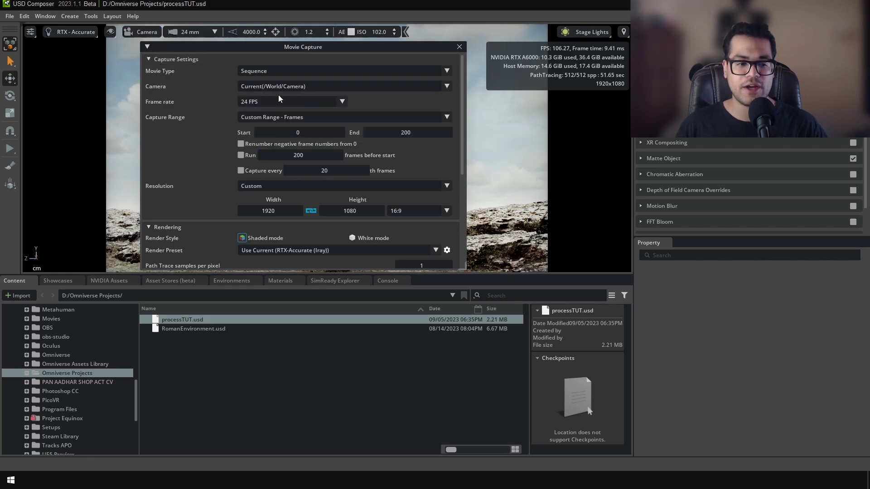
scroll(347, 146, down, 3)
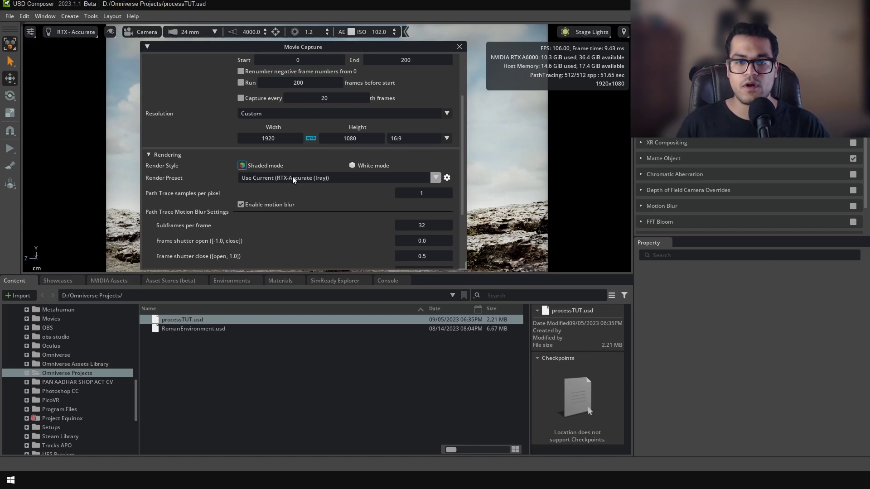
Step: Keep the output name Capture and PNG format, then capture the current frame
click(378, 178)
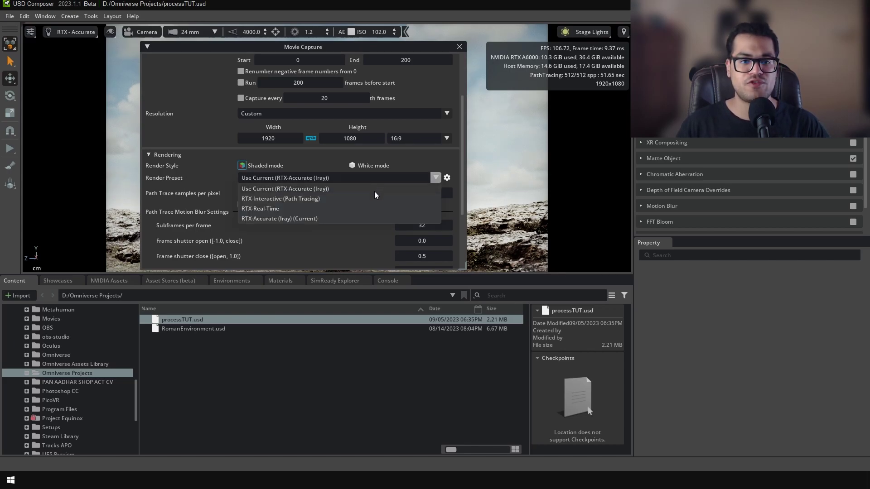
scroll(336, 224, down, 3)
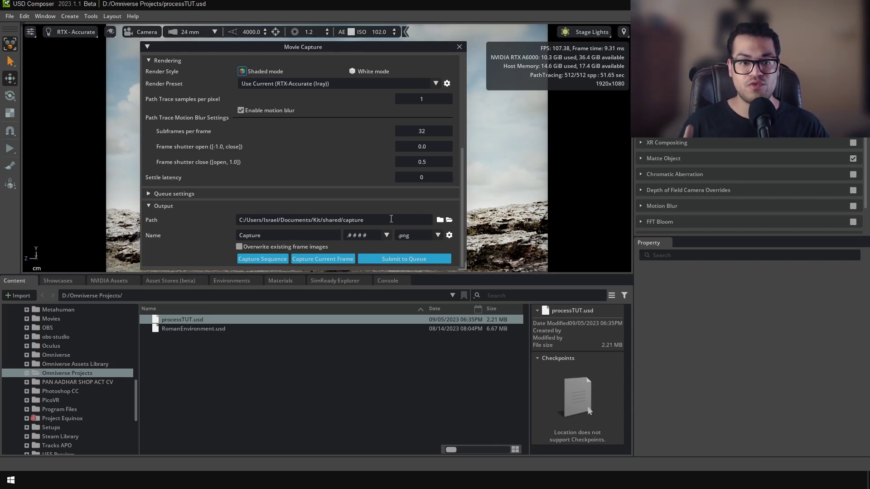
double_click(292, 236)
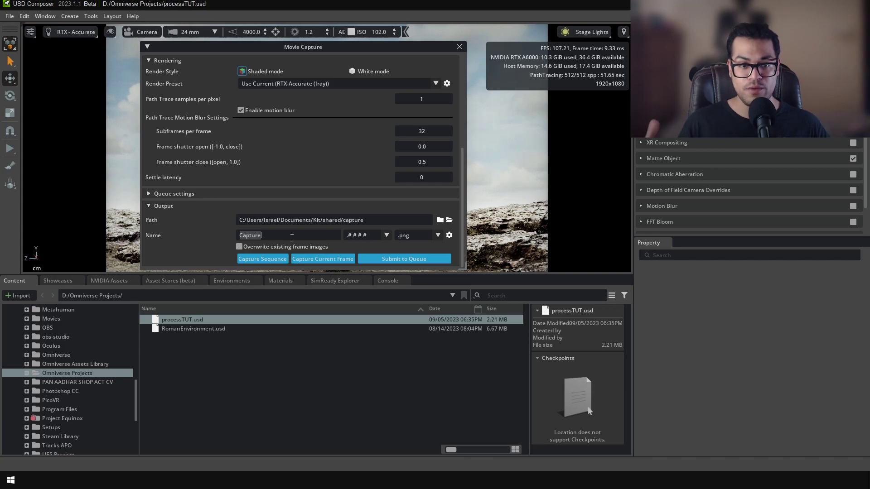
click(436, 239)
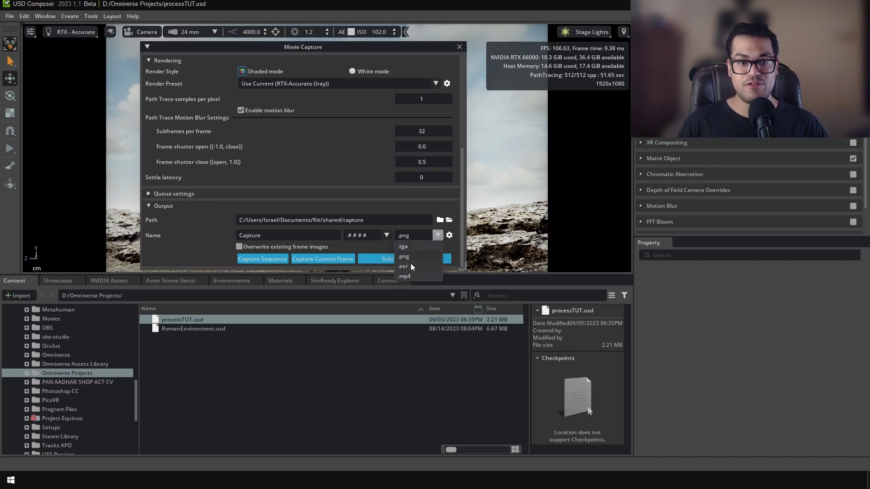
click(404, 235)
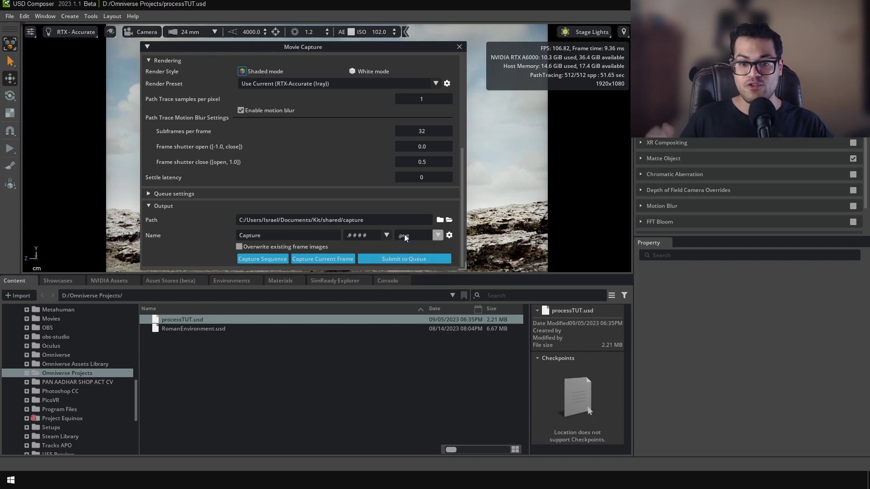
double_click(307, 235)
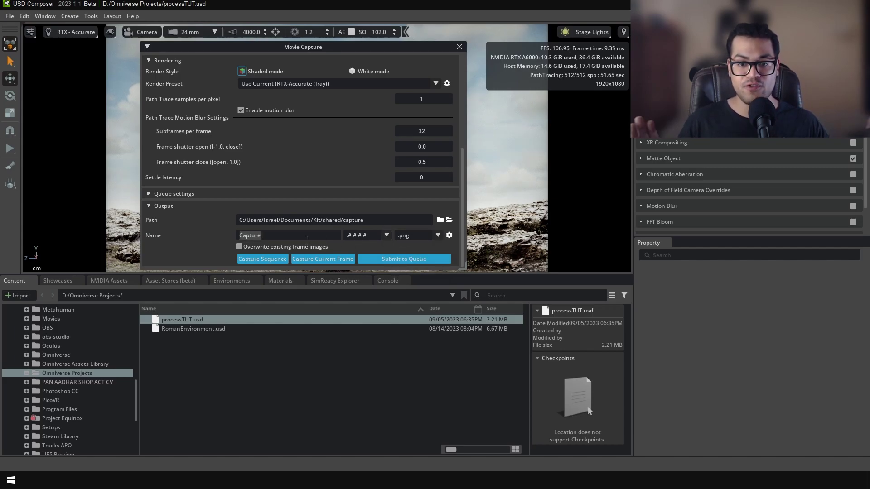
click(218, 235)
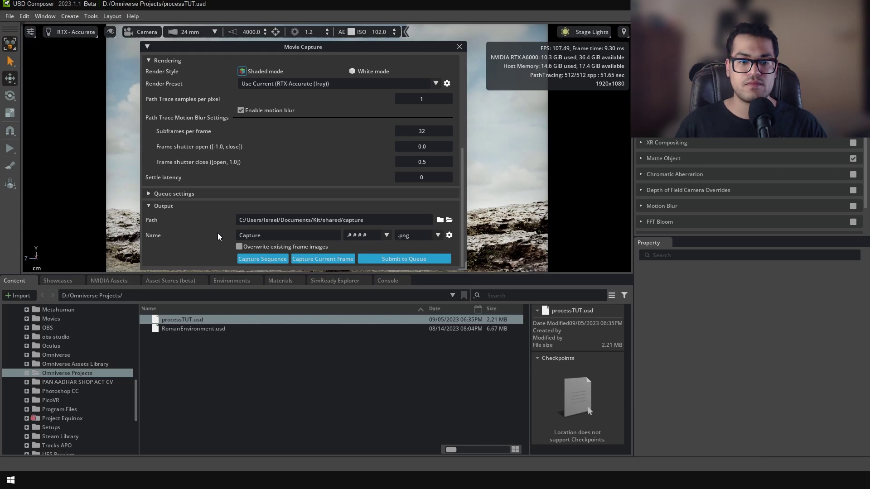
click(259, 259)
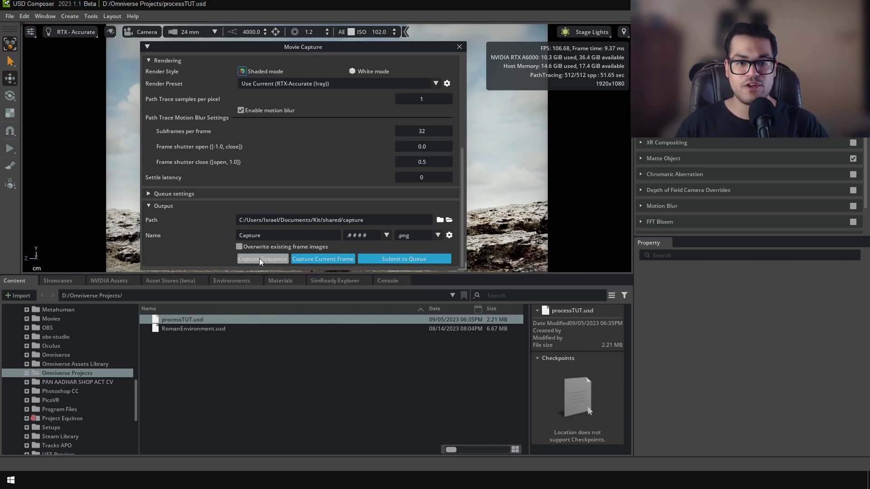
click(324, 259)
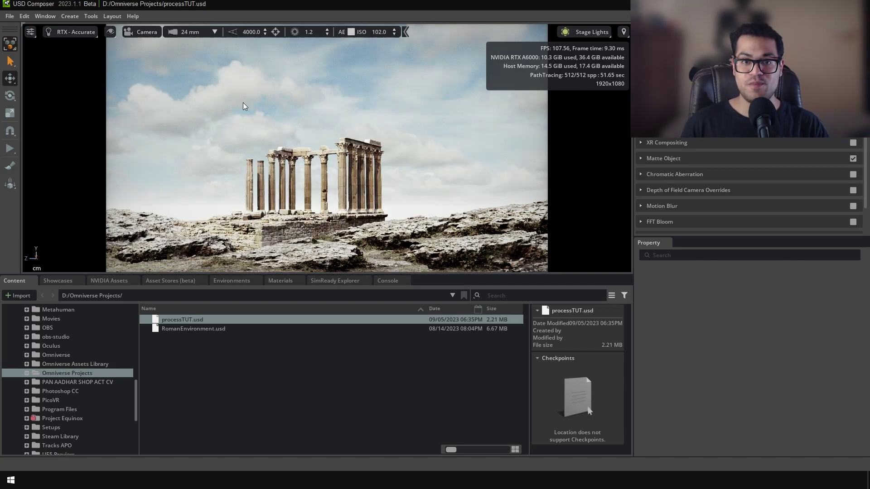